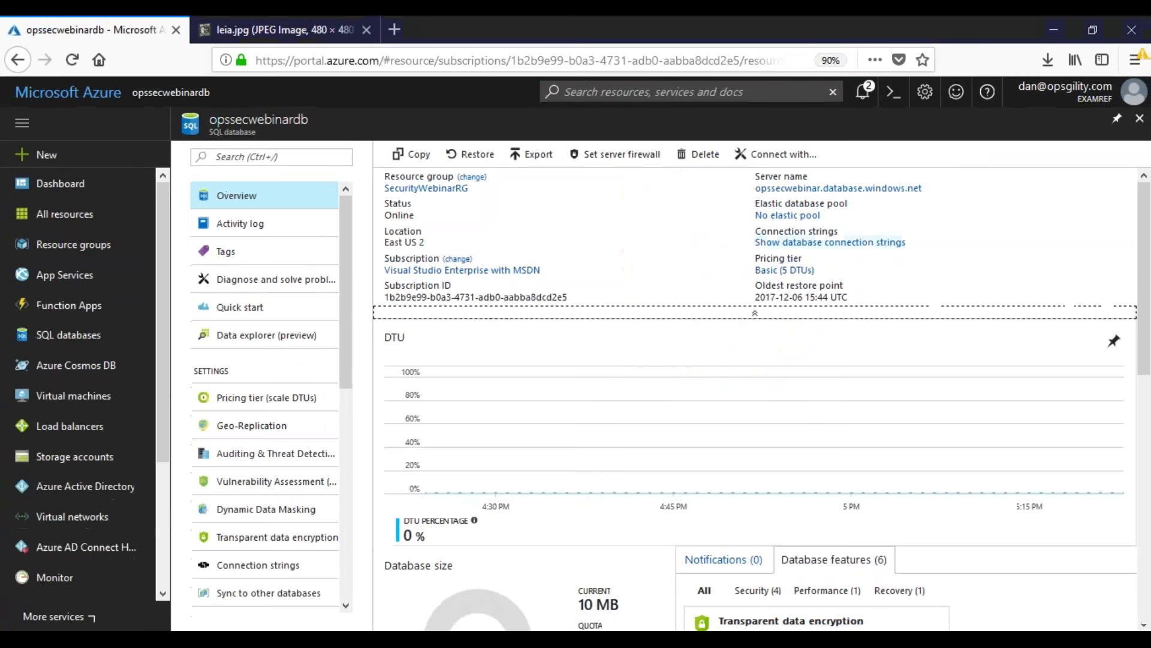
Step: Go to the opssecwebinar server's Firewall / Virtual Networks settings and start a new rule name
left_click(824, 160)
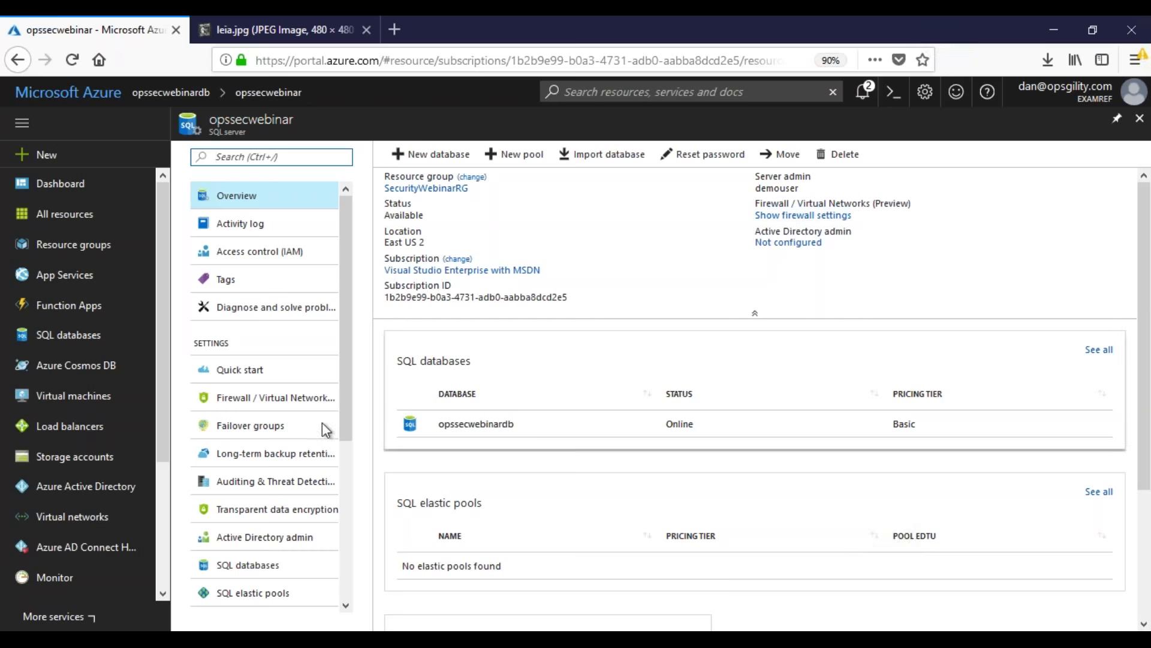
left_click(271, 401)
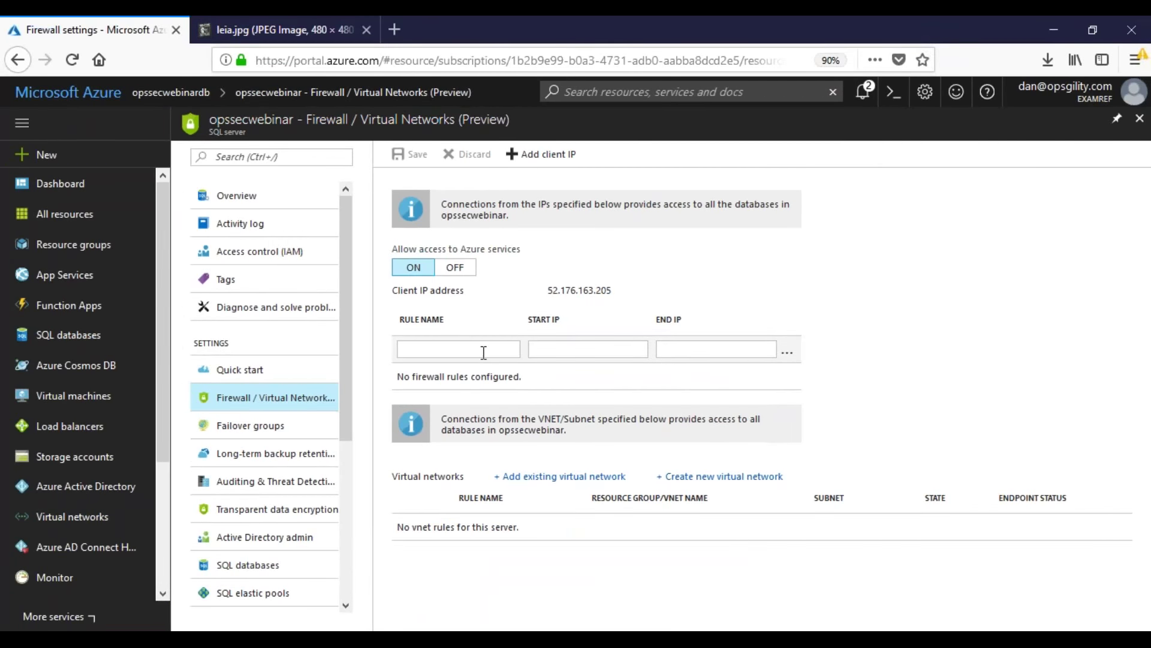
left_click(483, 352)
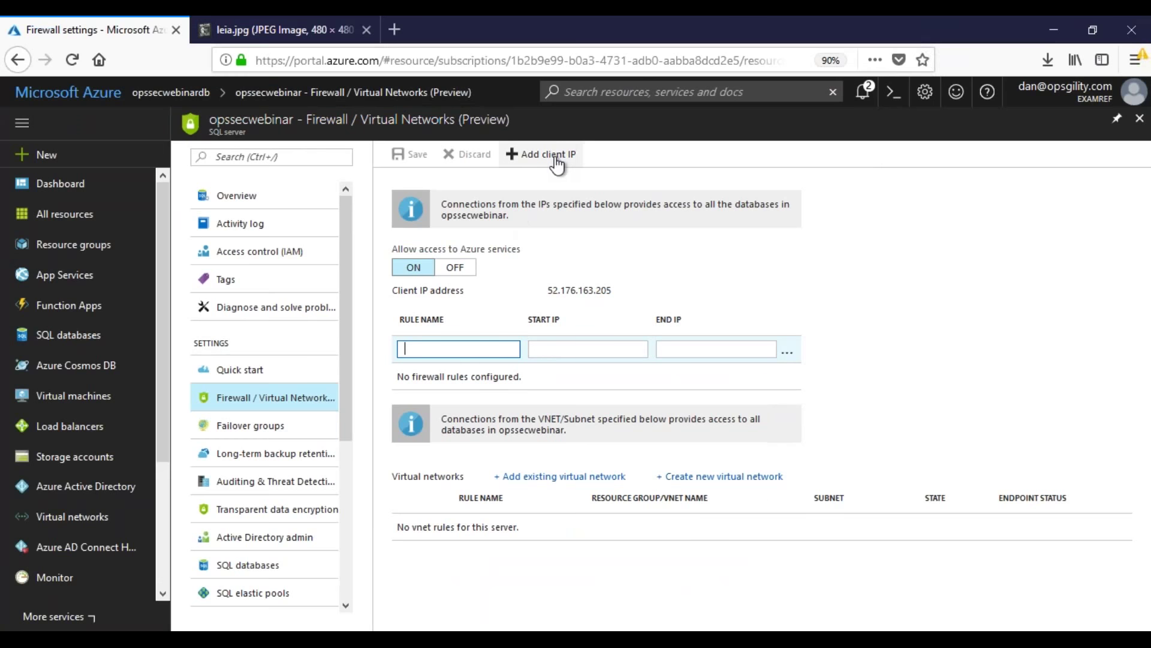
Step: Find this machine's public IP, 52.176.163.205, on ipchicken.com and select it
left_click(394, 29)
type("ip")
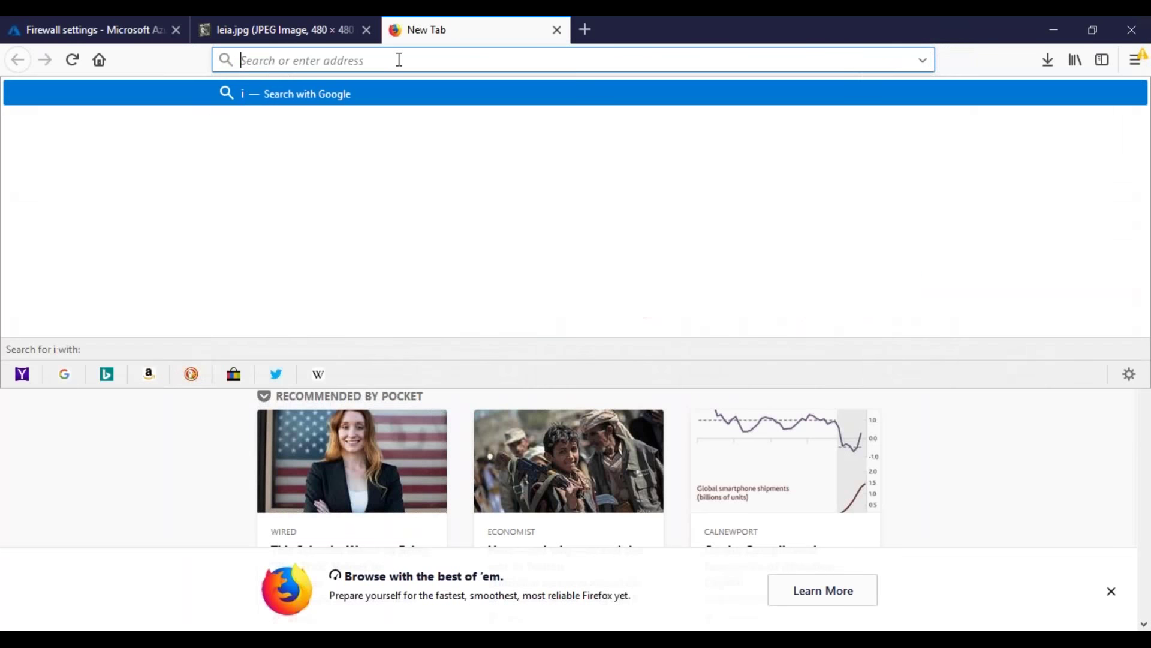
type("chick")
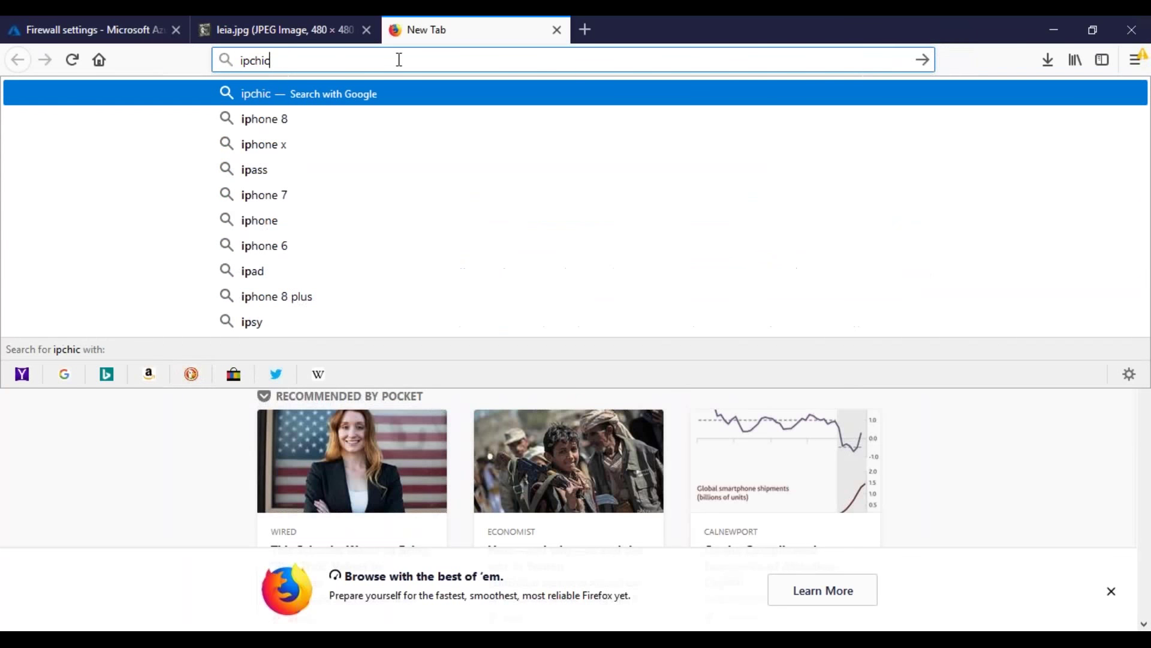
key("Down")
key("Down")
key("Return")
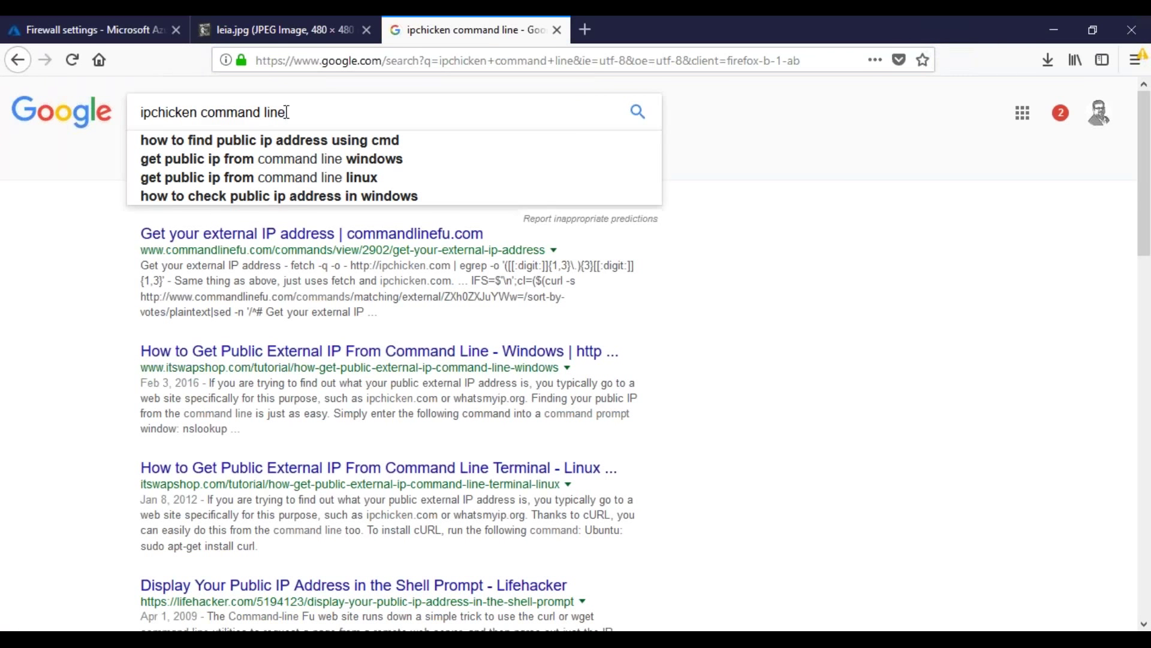
key("BackSpace")
key("BackSpace")
key("BackSpace")
key("BackSpace")
key("BackSpace")
key("BackSpace")
key("BackSpace")
key("BackSpace")
key("BackSpace")
key("BackSpace")
key("BackSpace")
key("BackSpace")
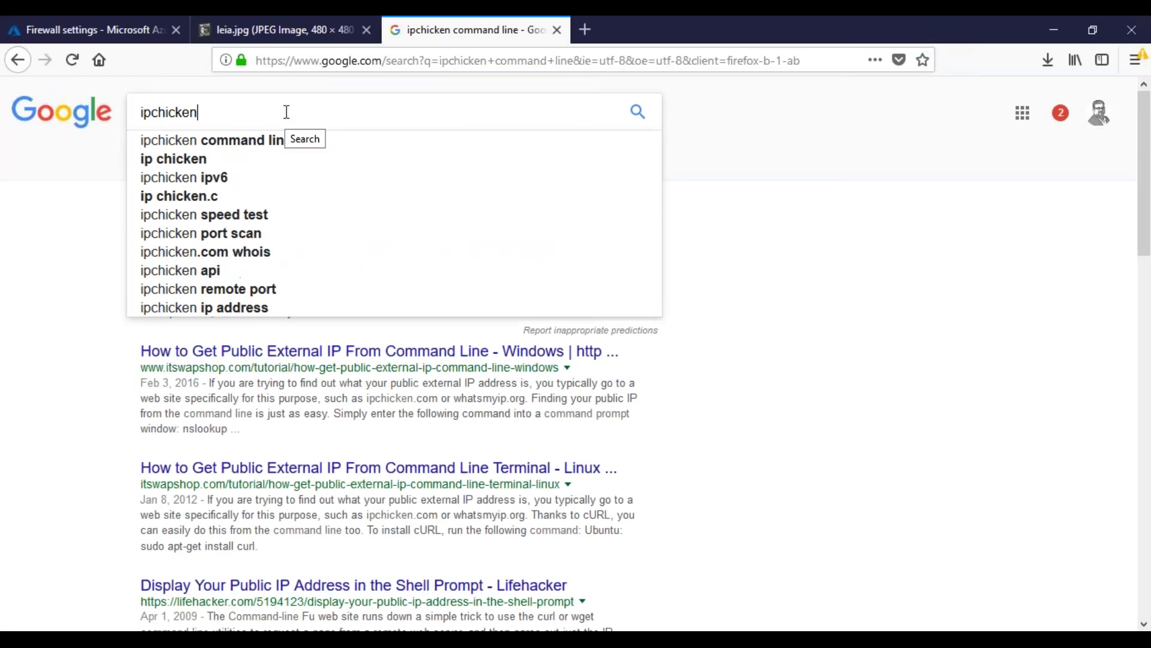
key("Return")
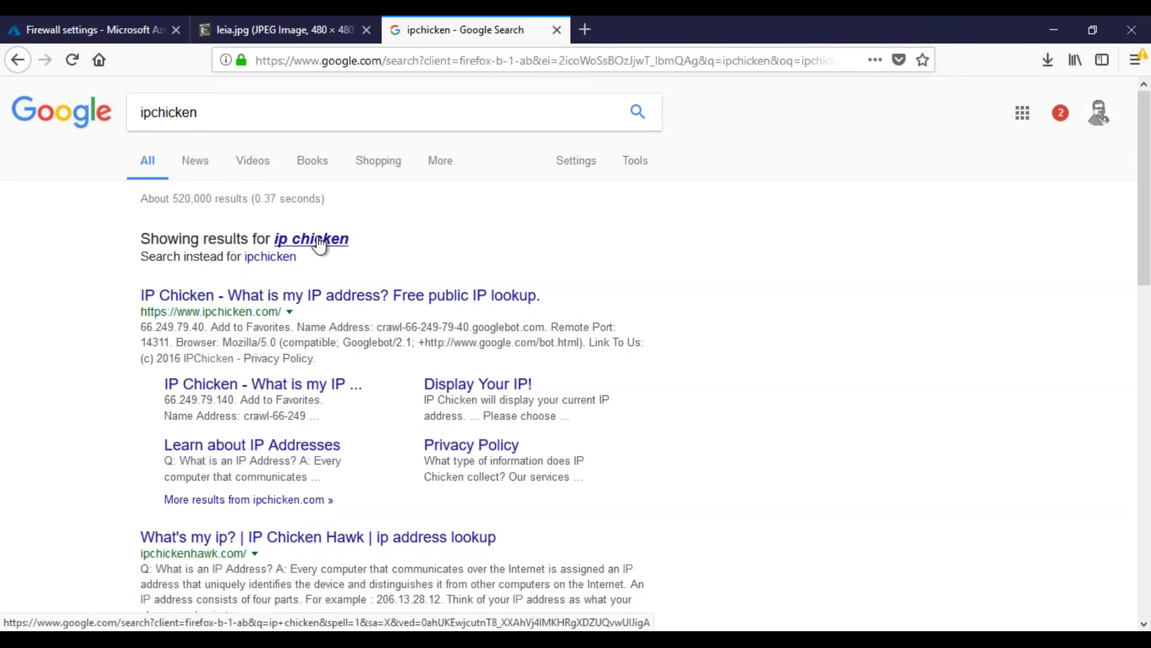
left_click(318, 240)
left_click(318, 237)
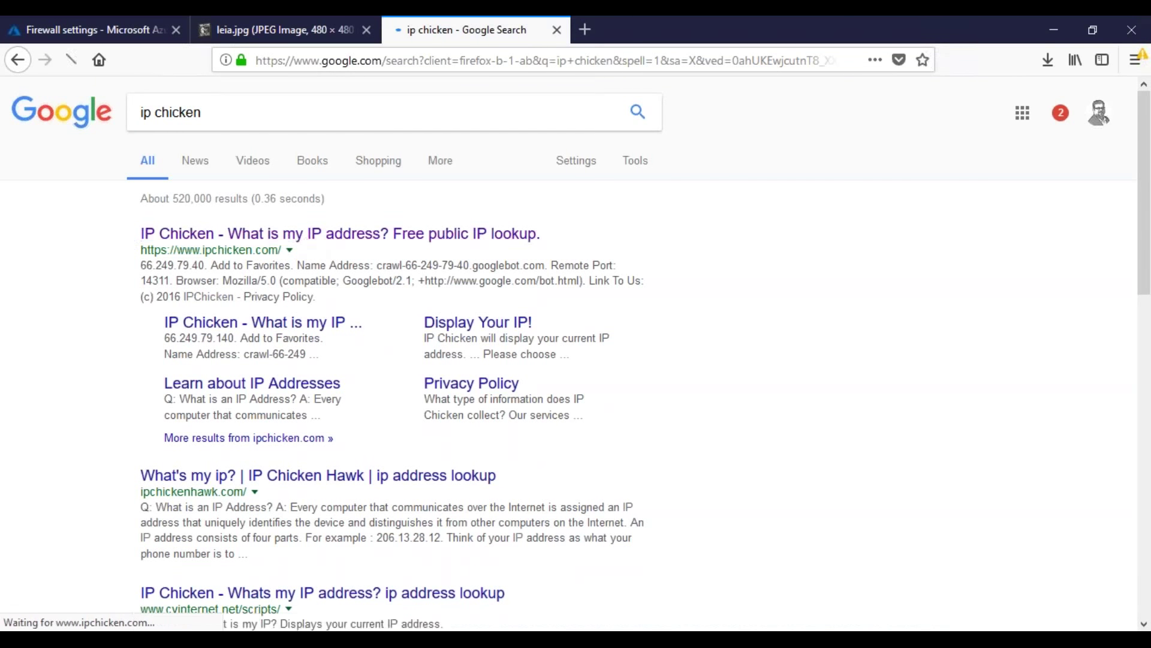
left_click_drag(669, 252, 487, 252)
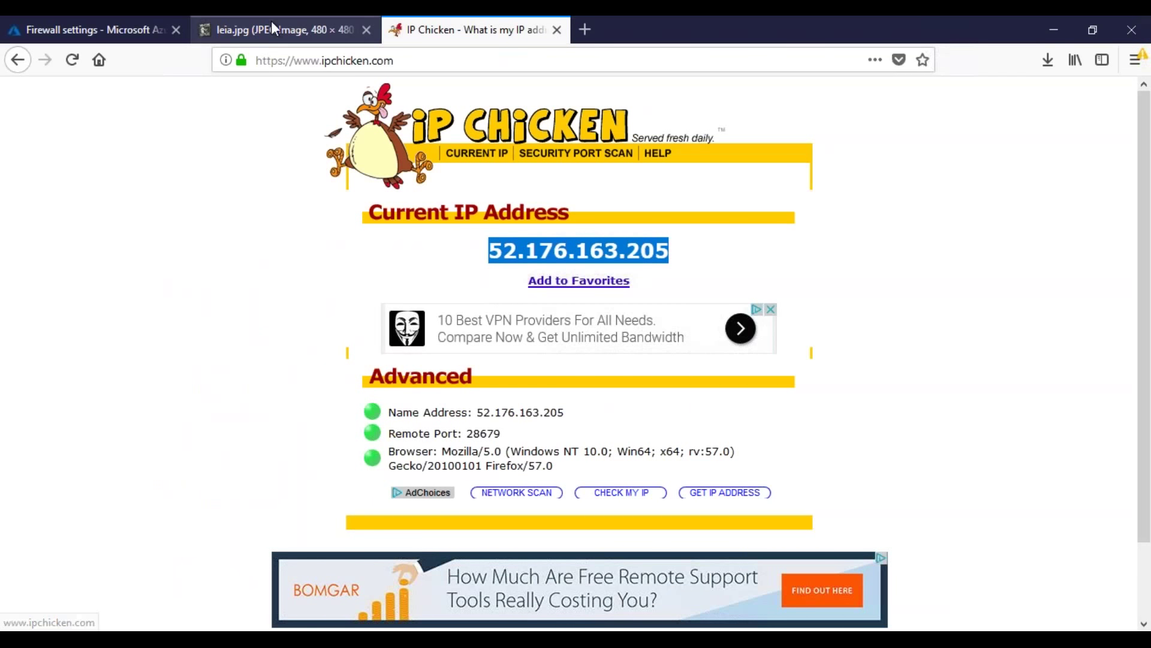
left_click(111, 30)
Step: Add a firewall rule for client IP 52.176.163.205 and save it
left_click(535, 154)
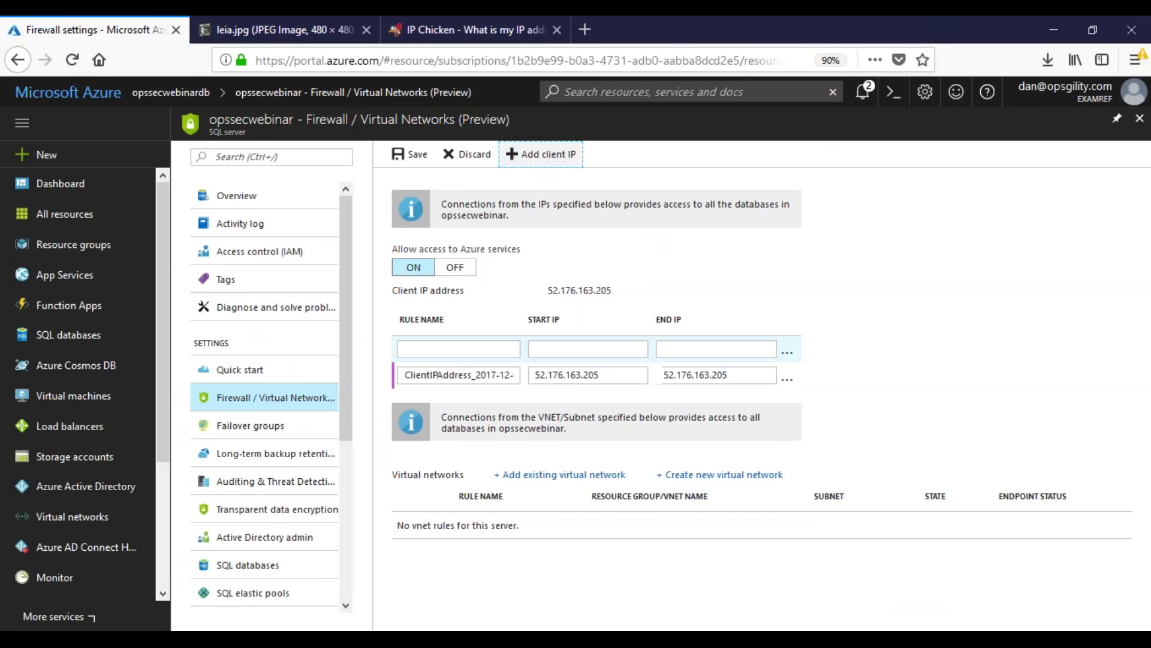
left_click_drag(612, 290, 559, 290)
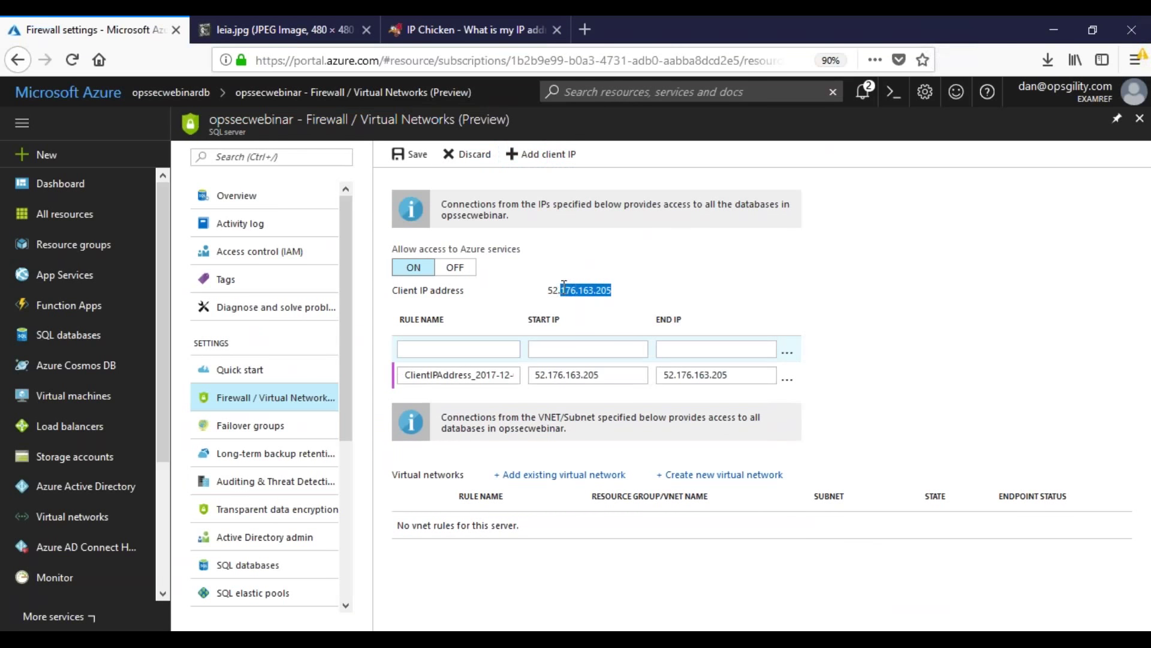
left_click(813, 309)
left_click(413, 157)
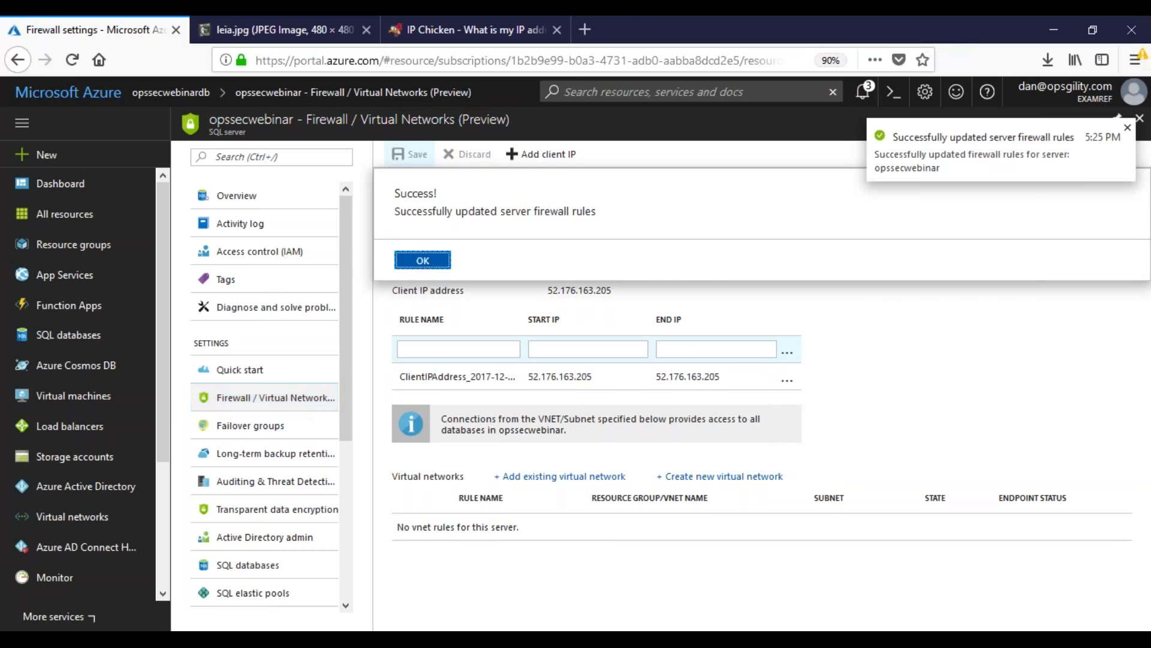
left_click(439, 264)
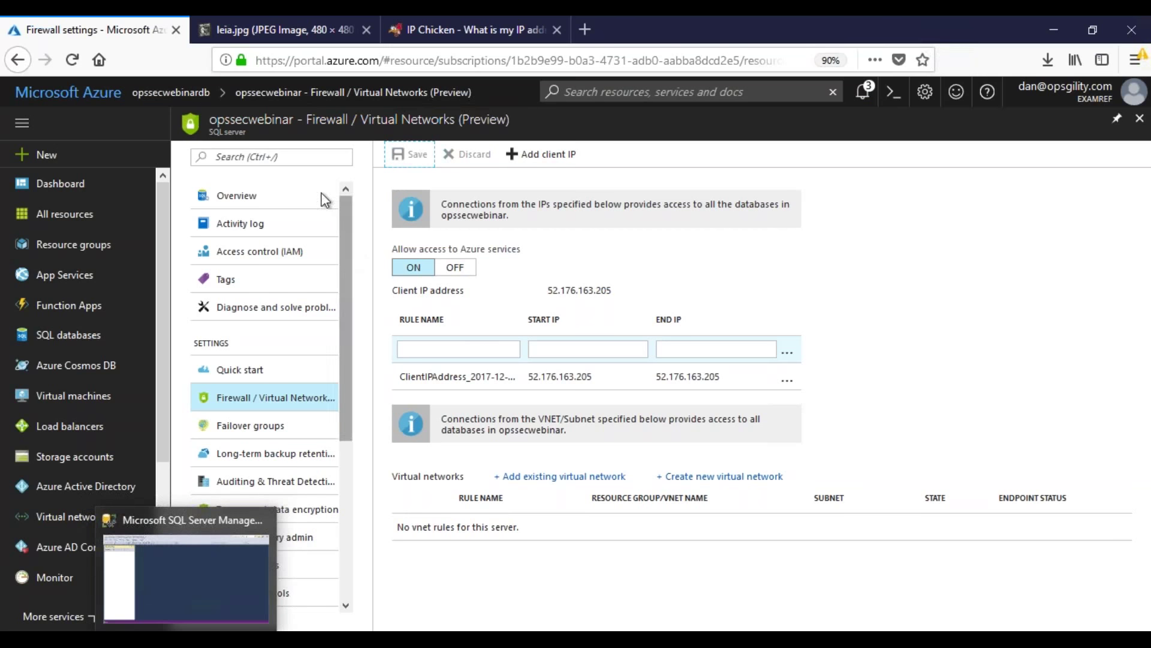
Step: Return to the server overview and go to the opssecwebinardb database
left_click(237, 199)
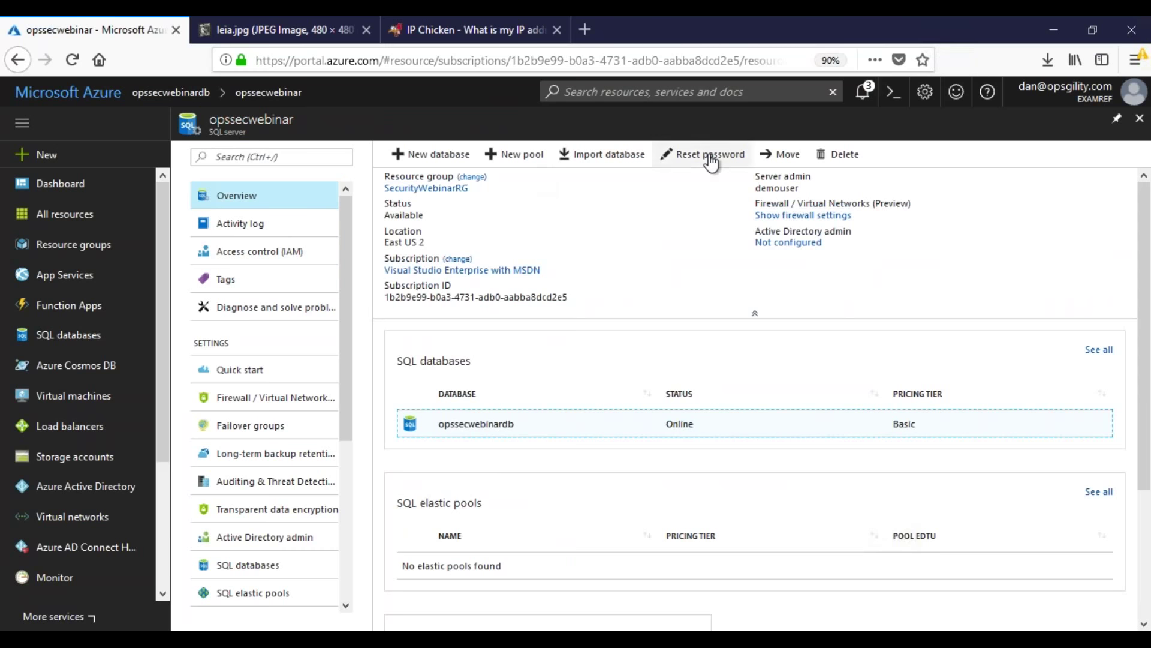
left_click(834, 216)
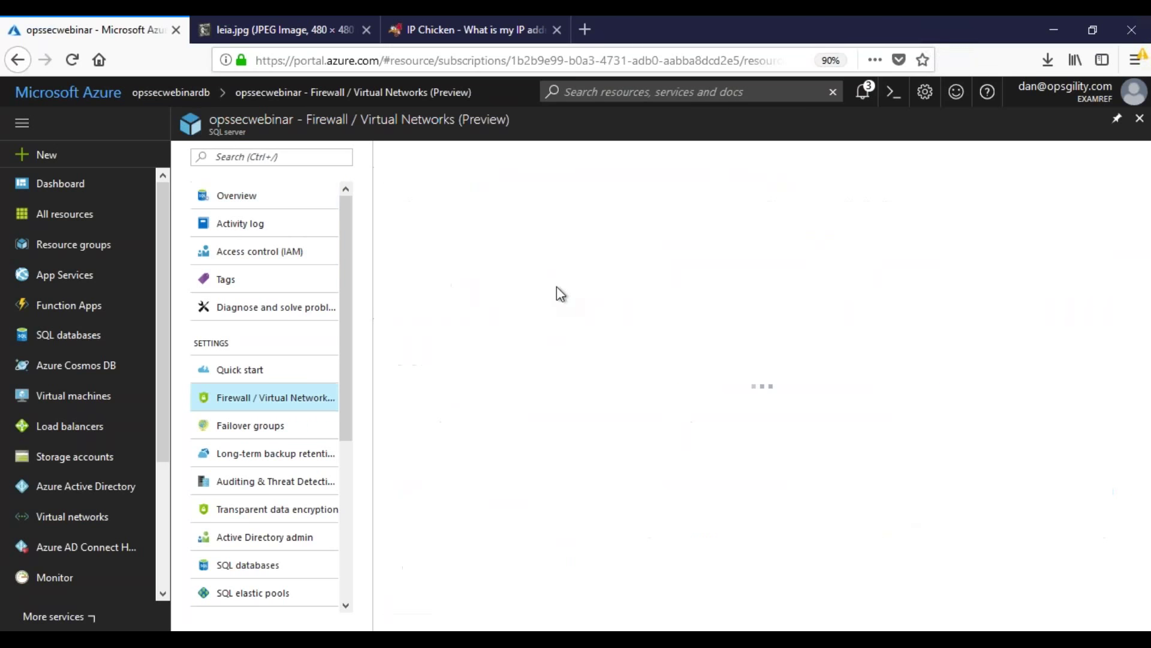
left_click(243, 203)
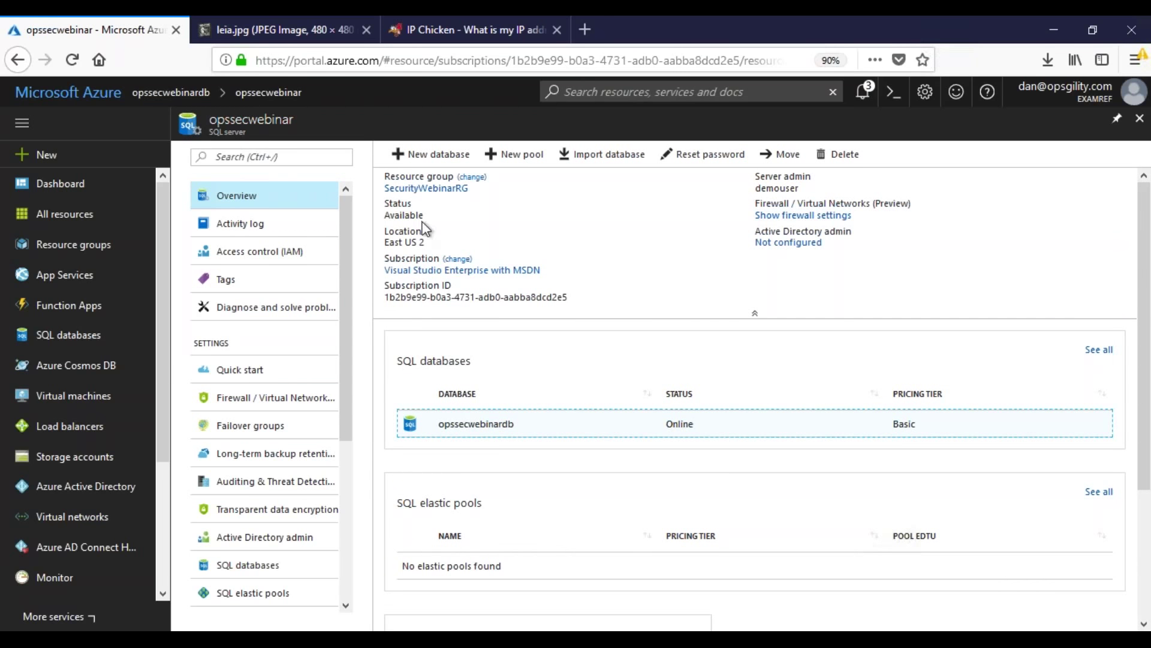
left_click(171, 92)
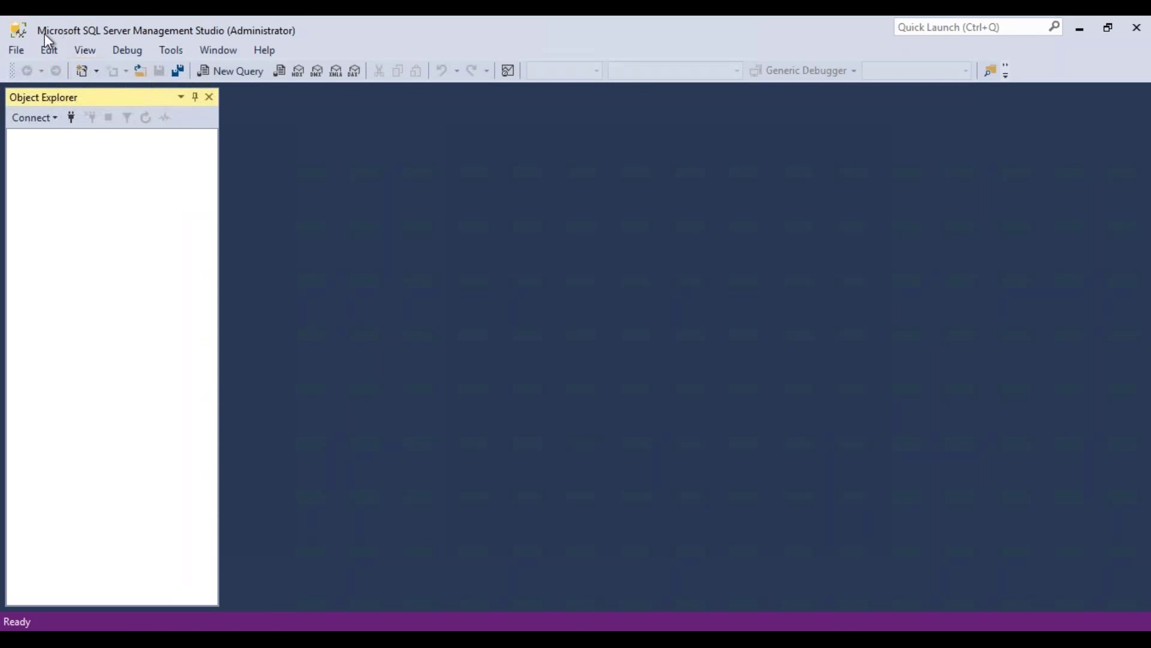
Step: Set up a connection to opssecwebinar.database.windows.net using SQL Server Authentication and the SQL login
left_click(17, 50)
left_click(27, 69)
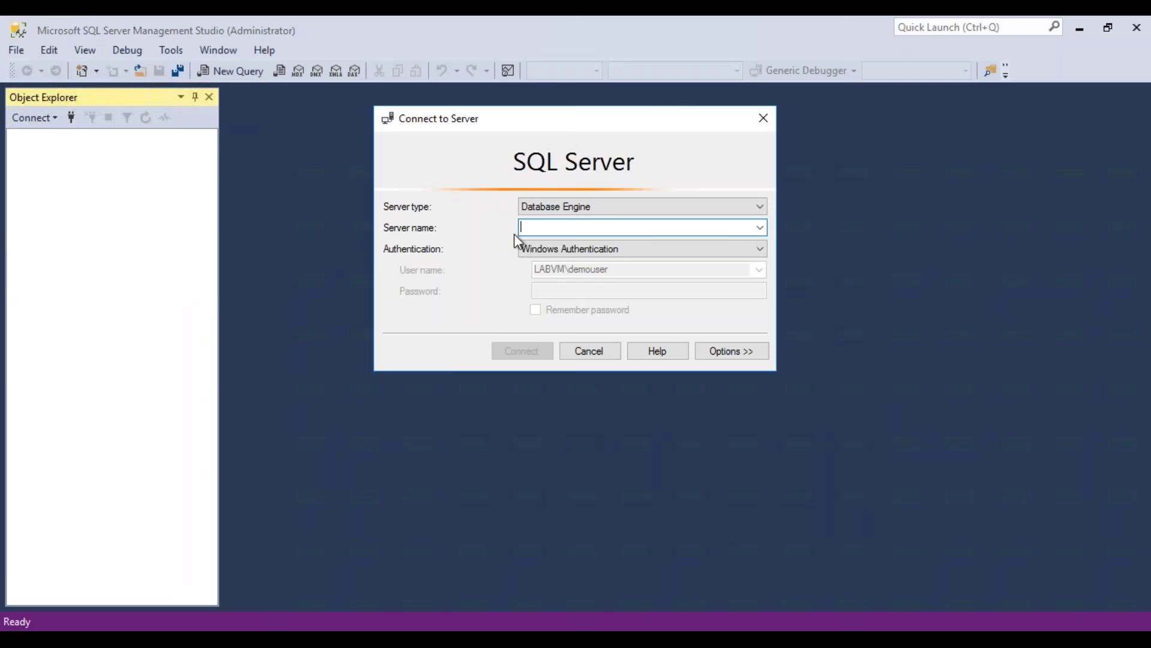
right_click(557, 229)
left_click(570, 300)
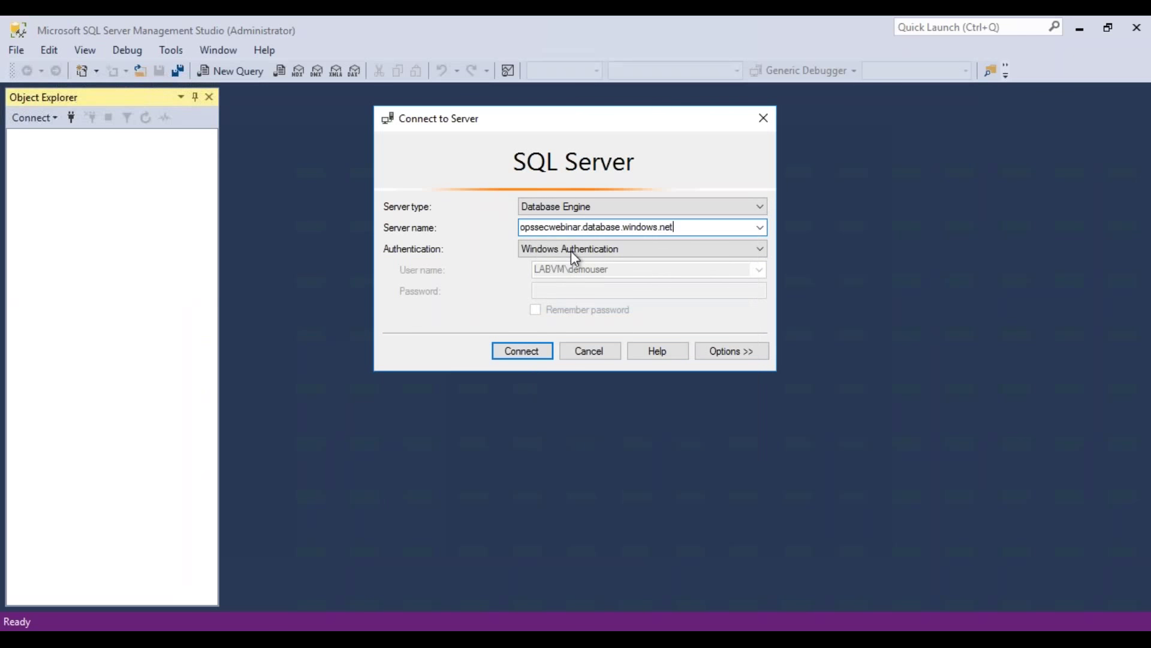
left_click(570, 251)
left_click(575, 275)
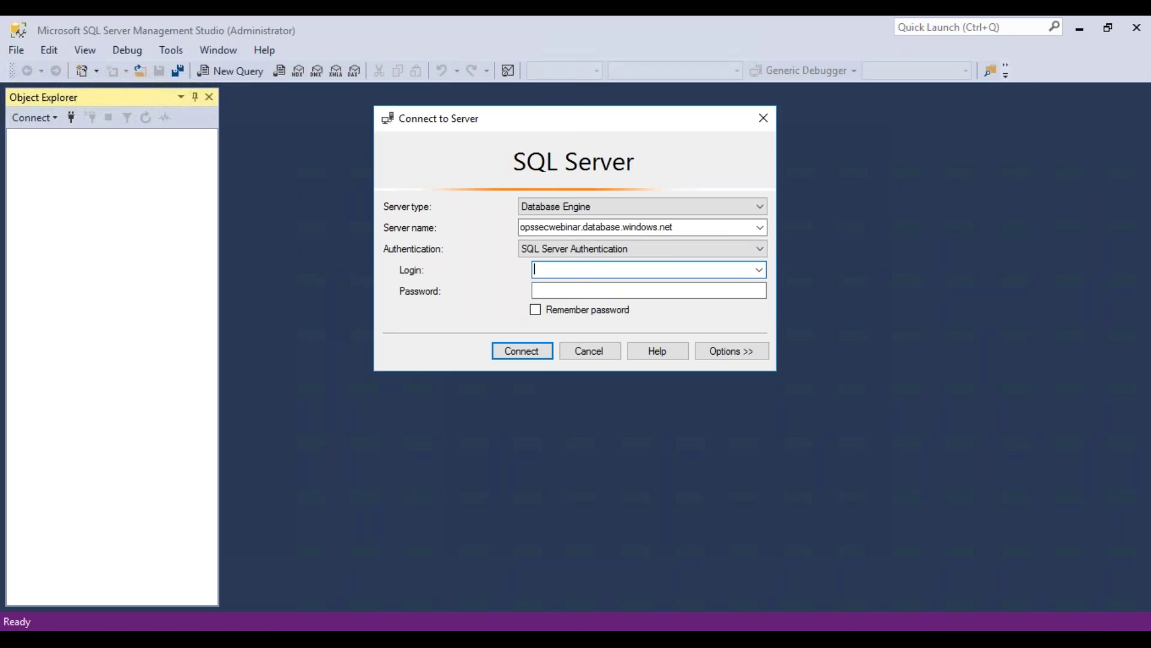
type("demouser")
key("Tab")
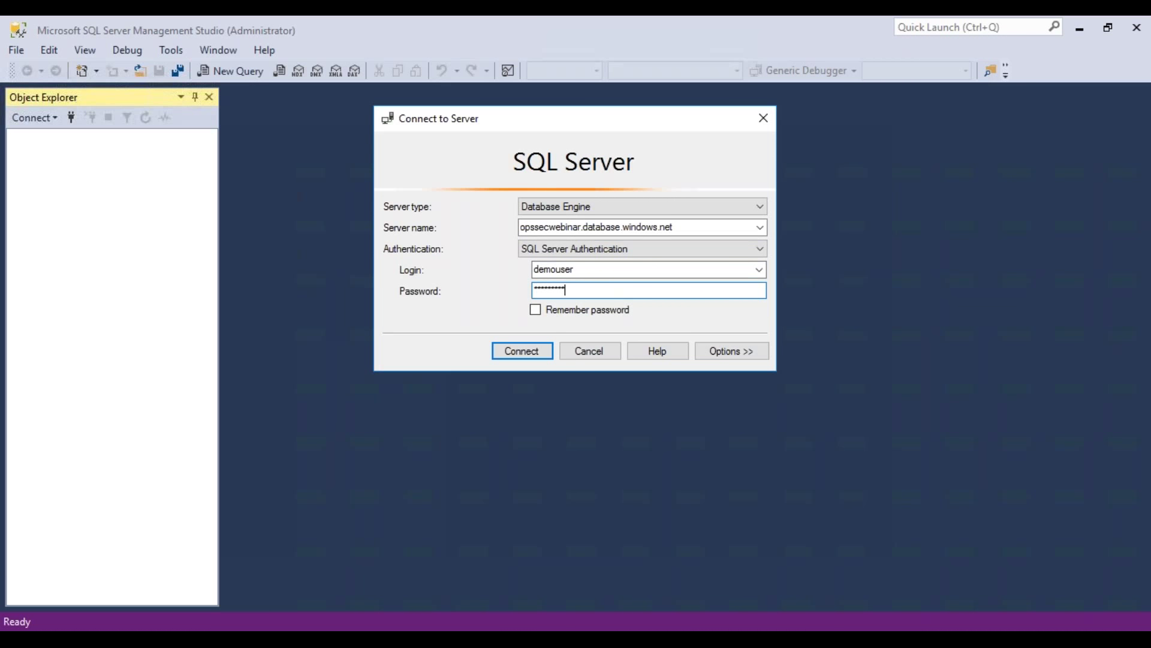
Step: Enter the account password and connect, retrying after the initial login failure
left_click(534, 350)
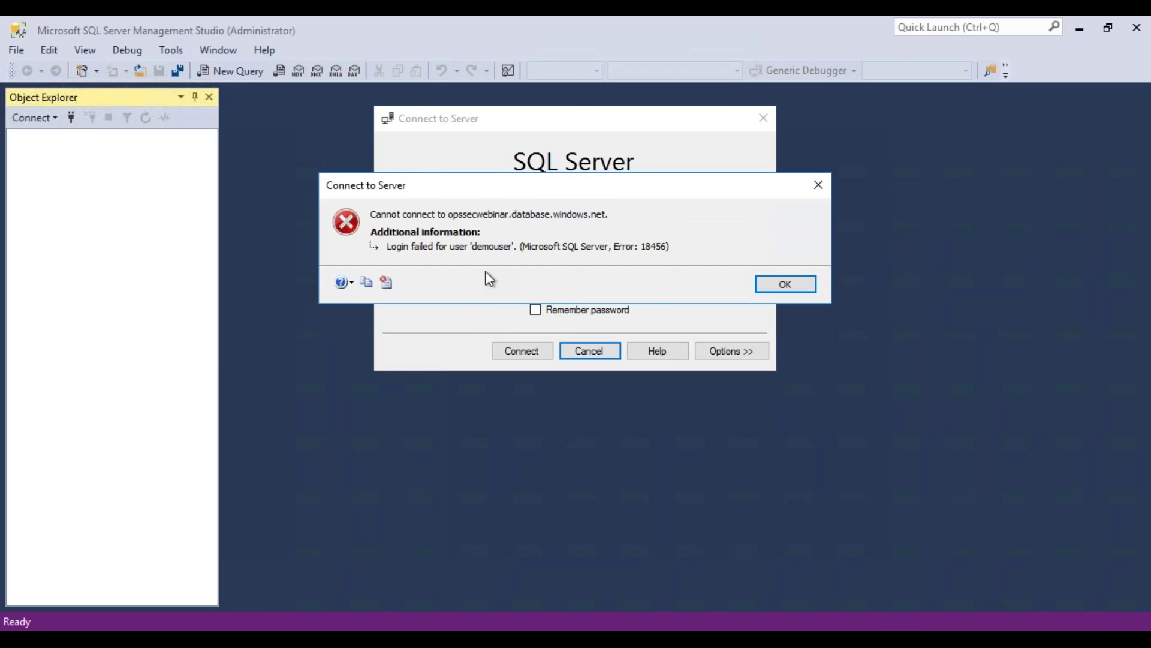
left_click(795, 292)
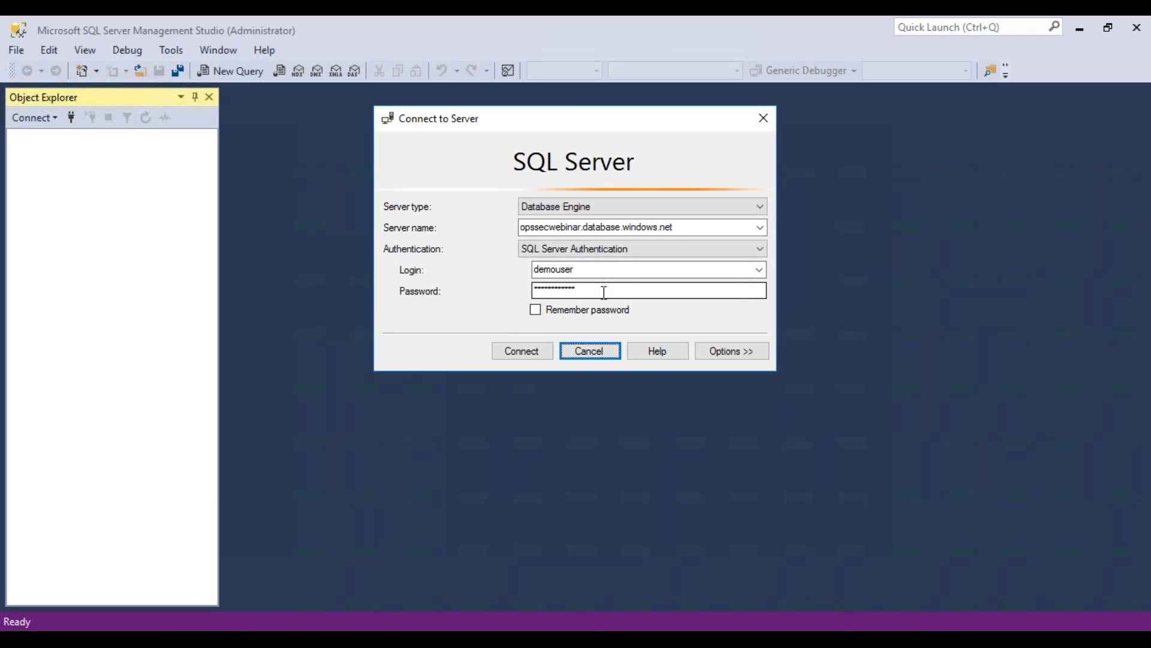
type("****")
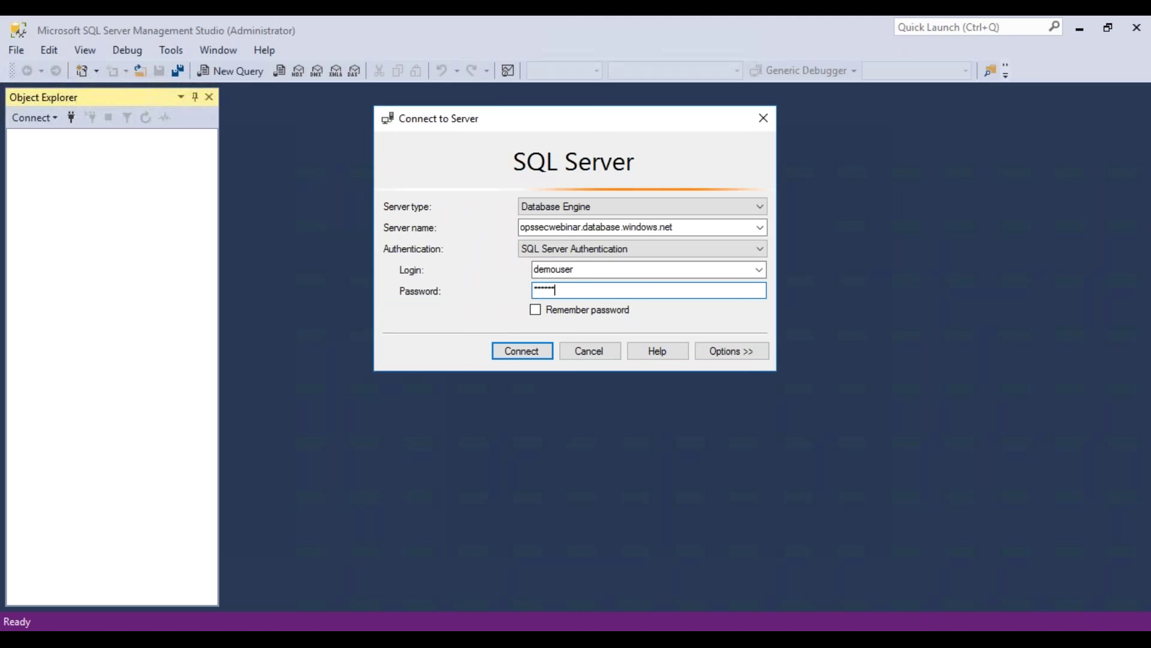
type("*")
key("Return")
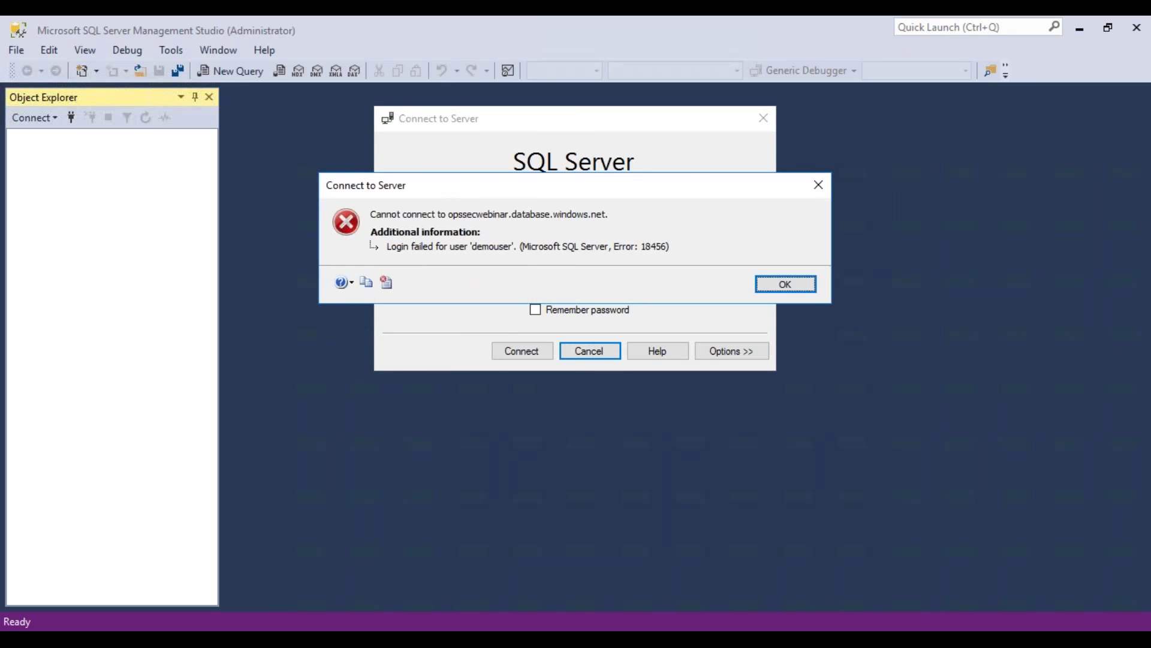
key("Return")
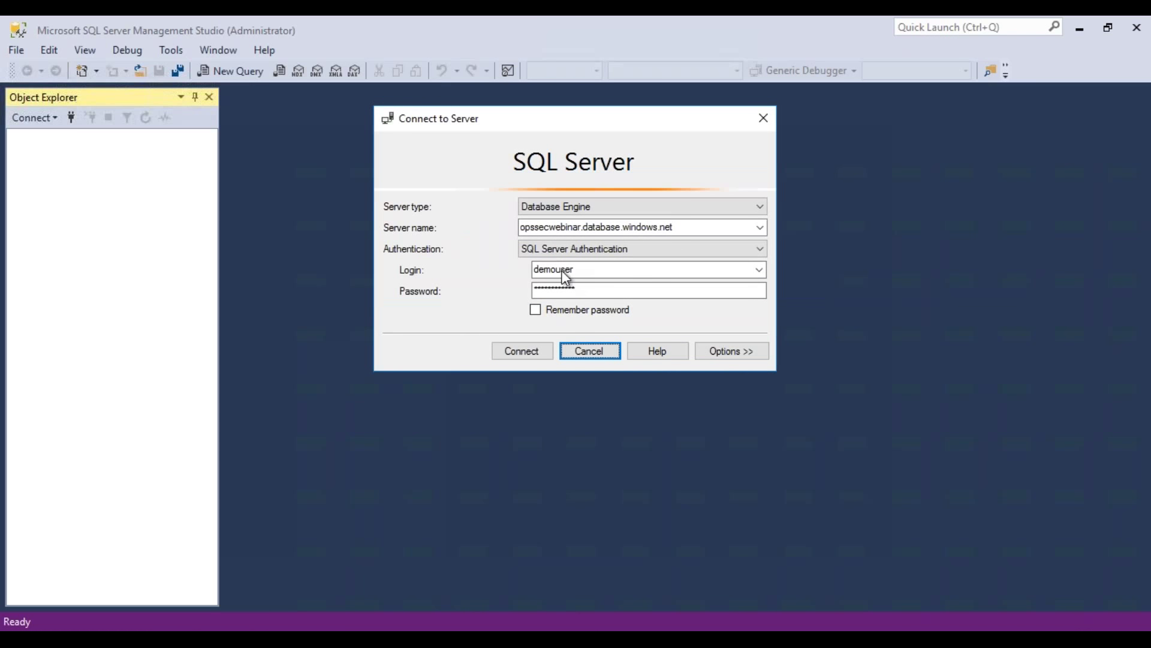
left_click(555, 290)
double_click(555, 289)
type("*")
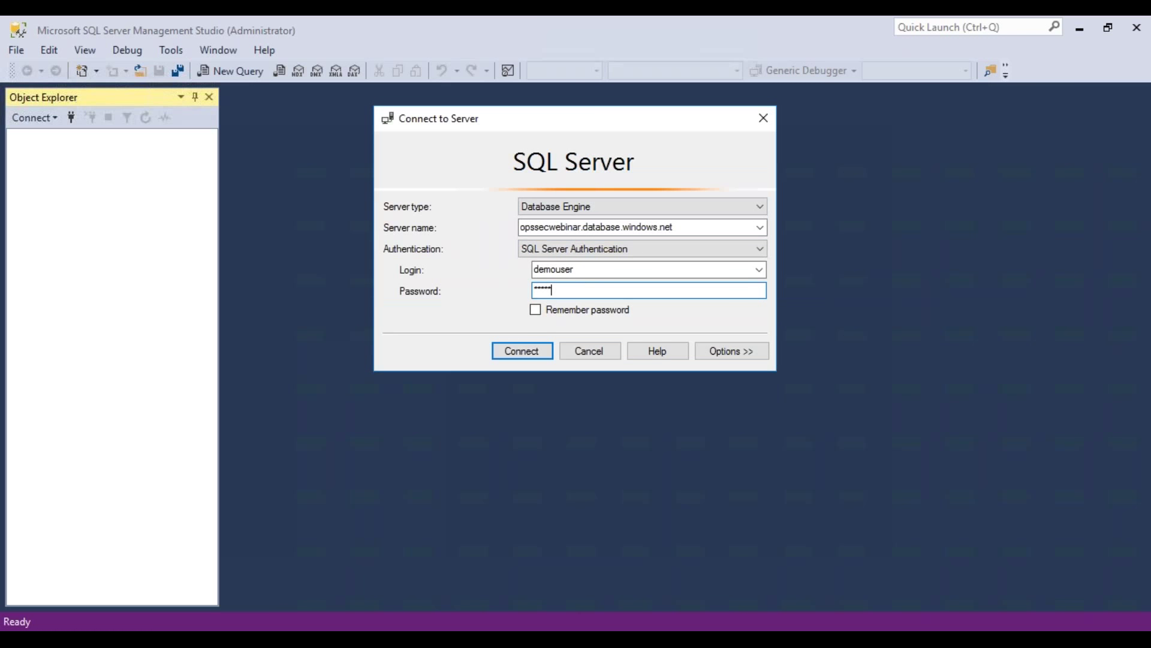
key("Return")
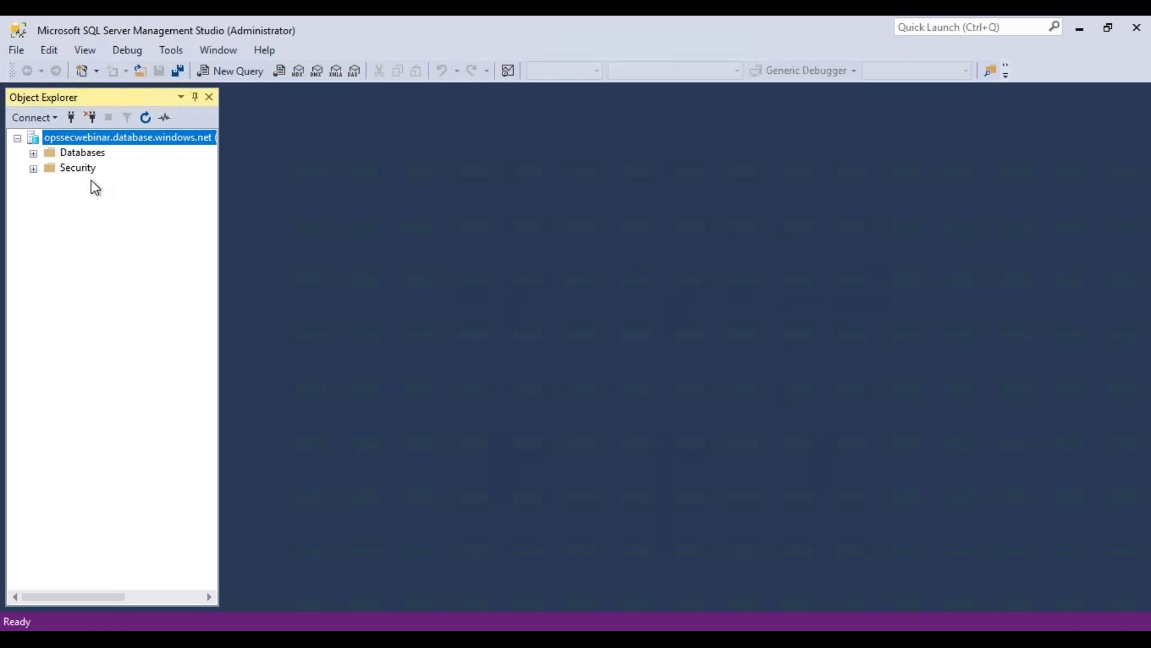
Step: Expand Databases to show opssecwebinardb and widen the Object Explorer pane
left_click(31, 154)
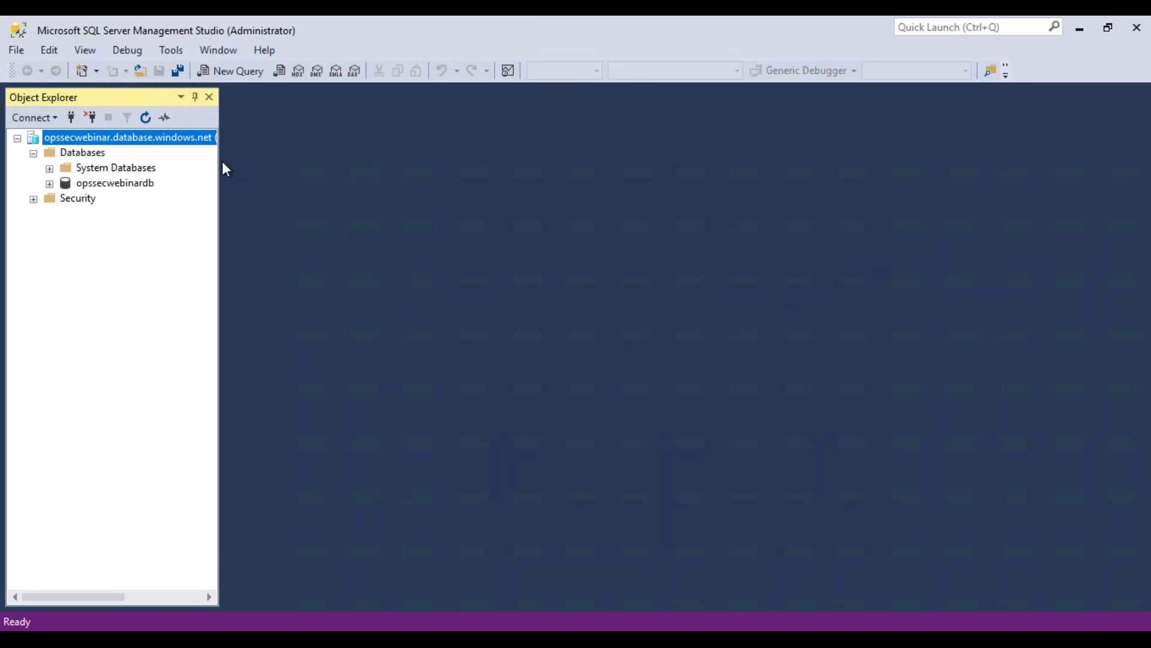
left_click_drag(218, 163, 301, 162)
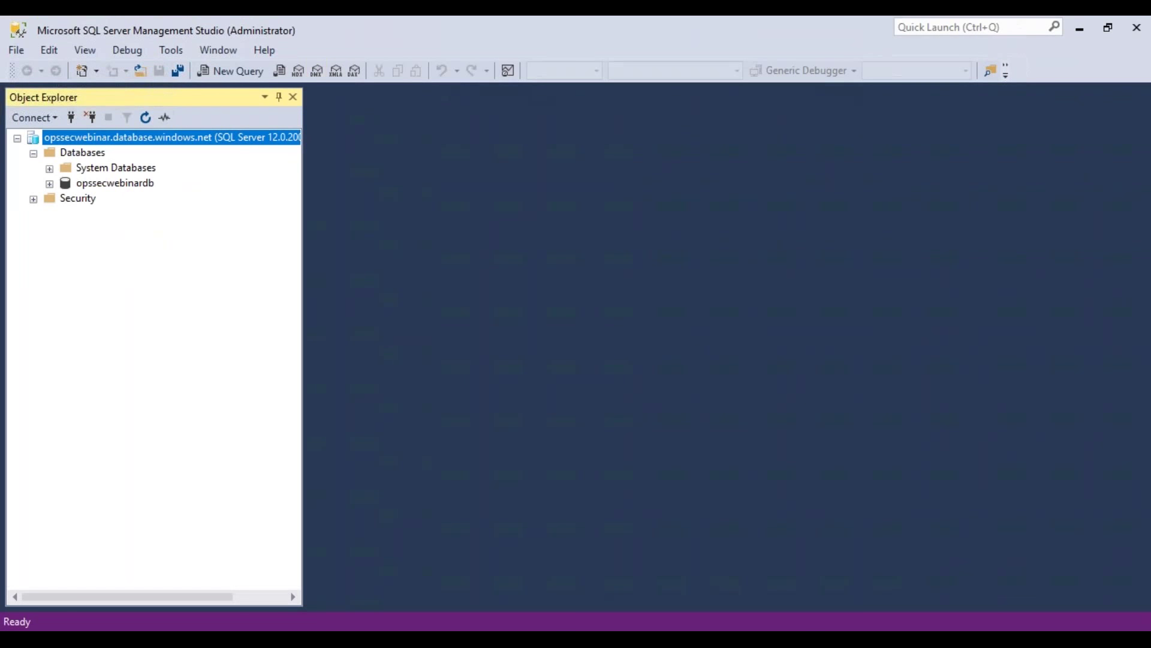
key("alt+Tab")
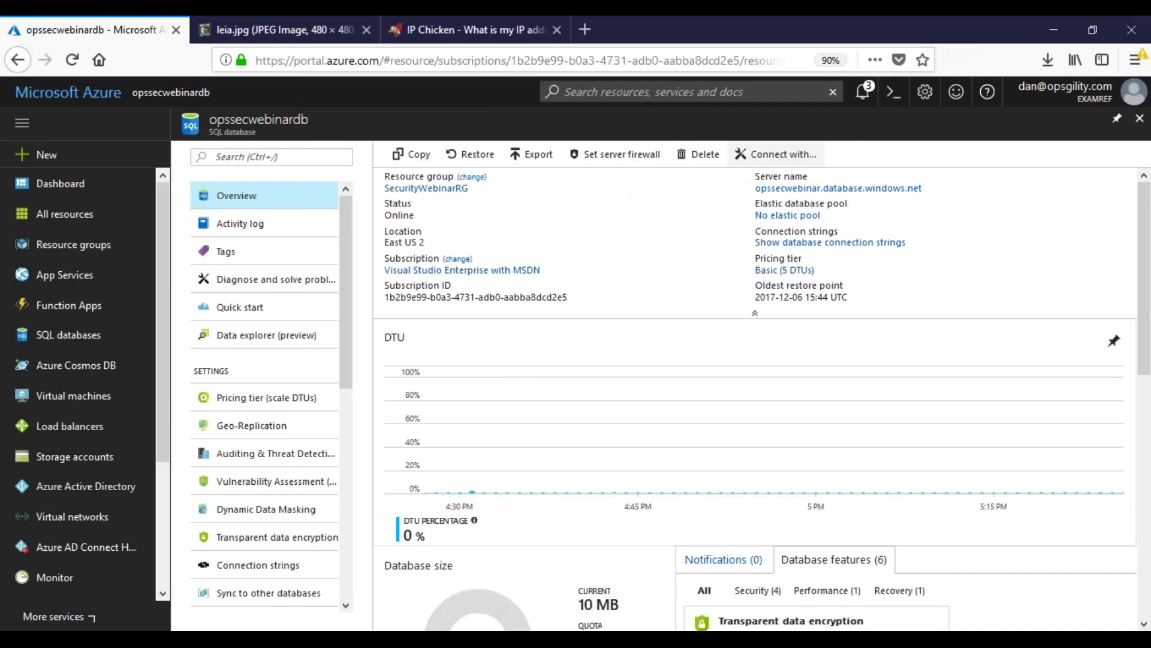
Step: Delete the client IP firewall rule on opssecwebinar and save the change
left_click(784, 188)
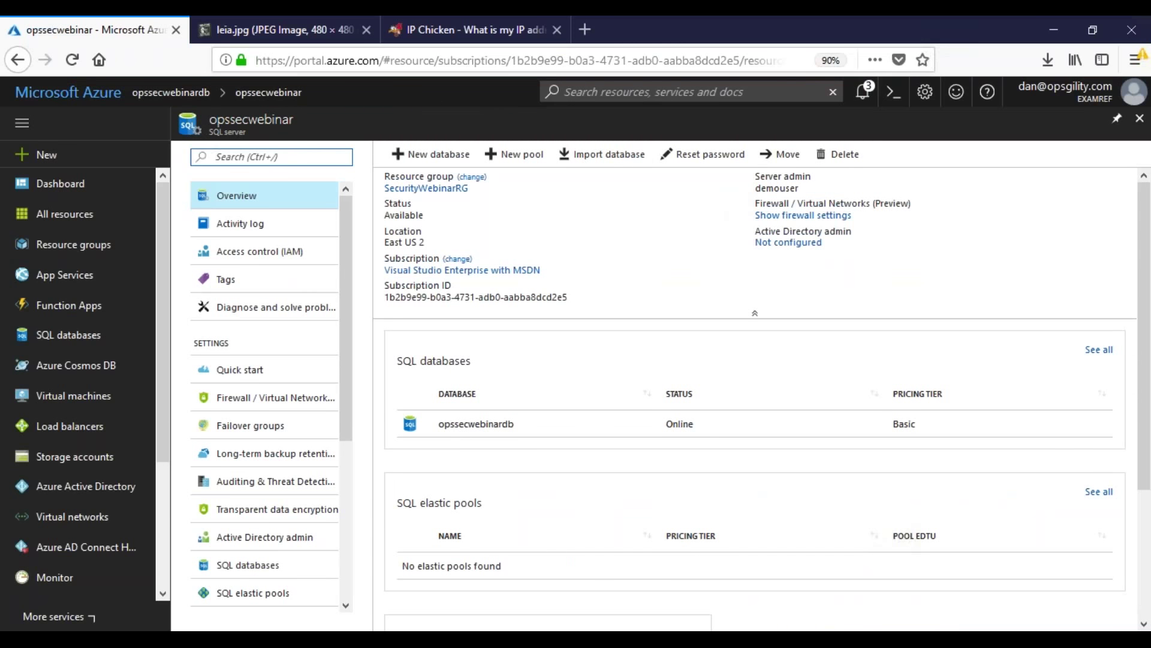
left_click(770, 217)
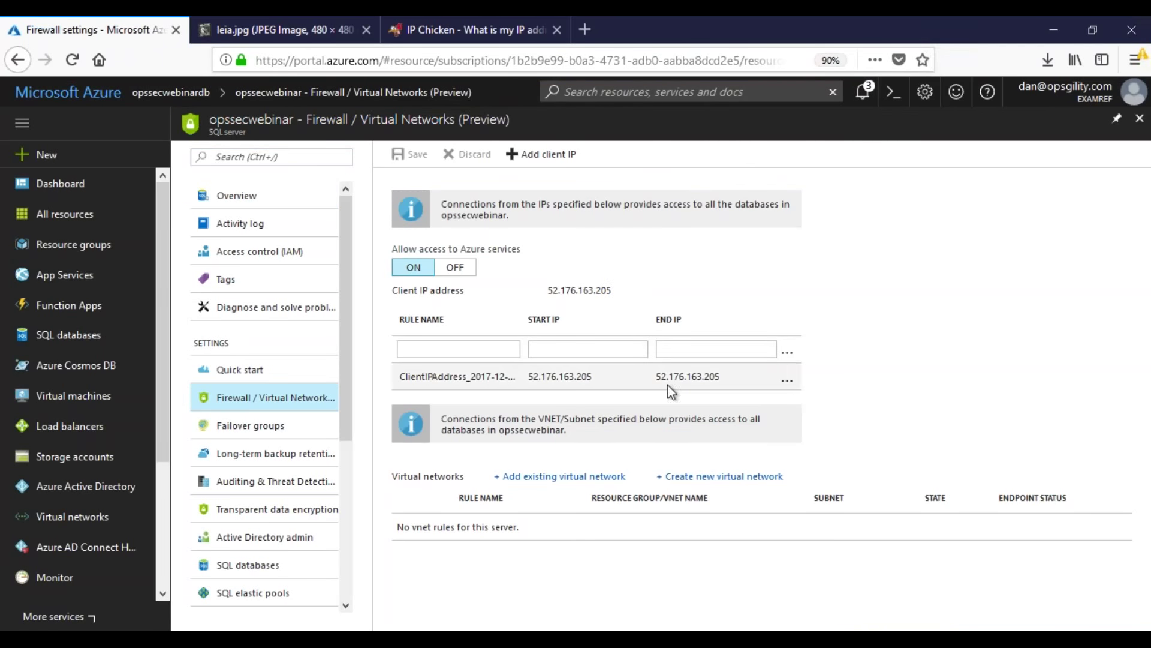
left_click(787, 384)
left_click(805, 379)
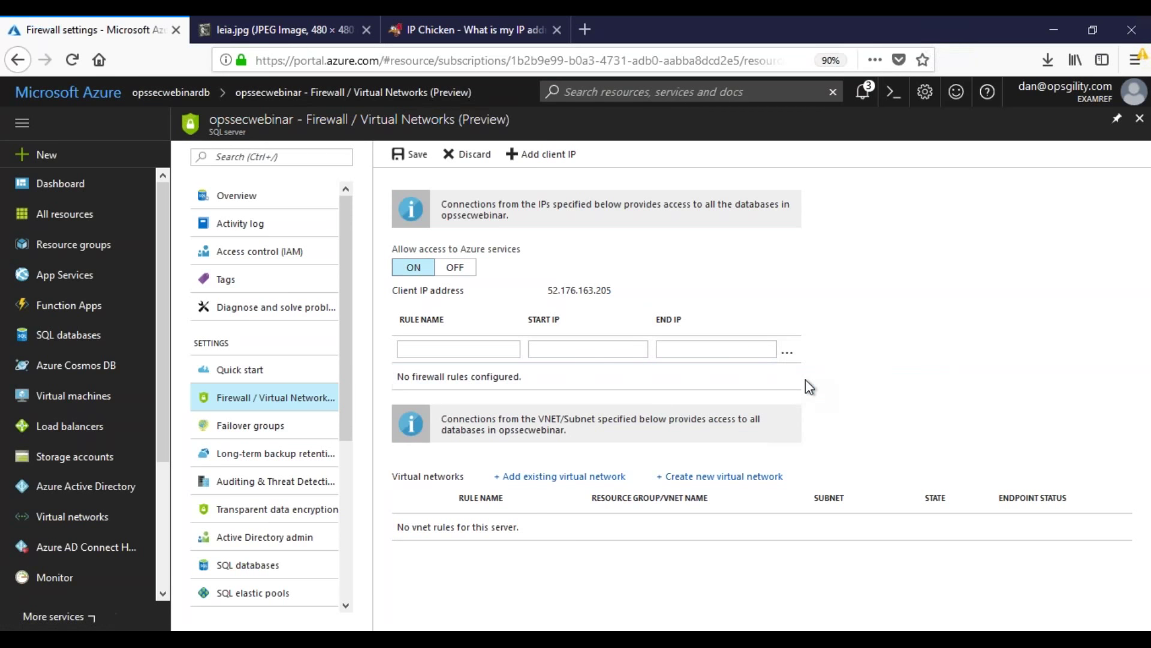
left_click(403, 158)
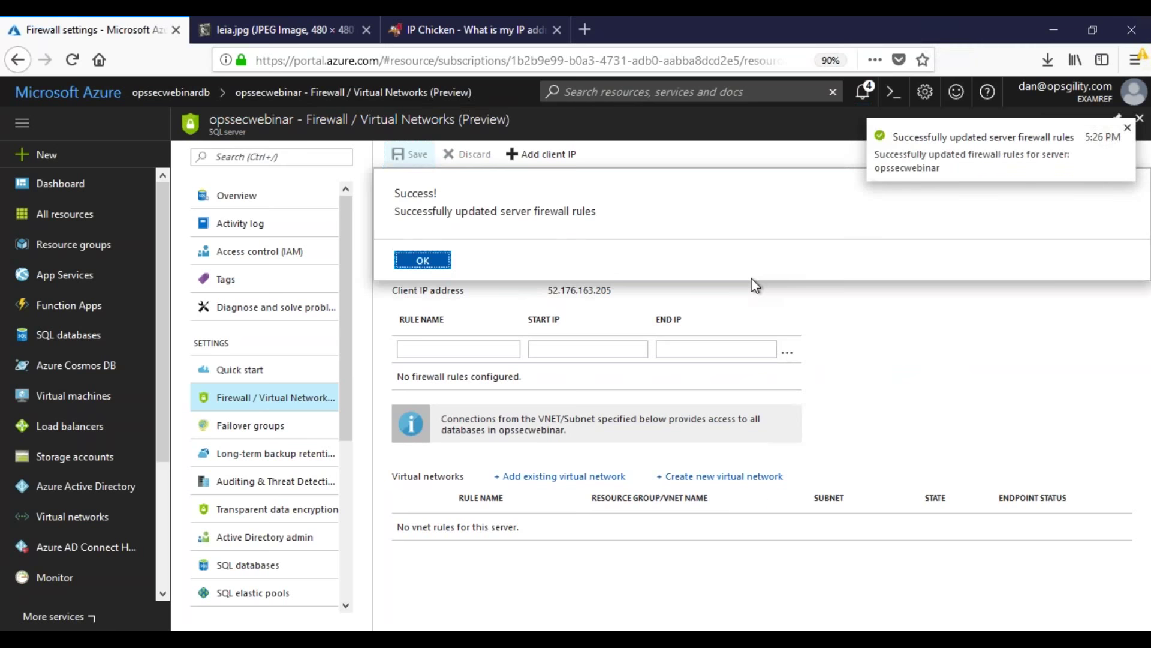
left_click(427, 264)
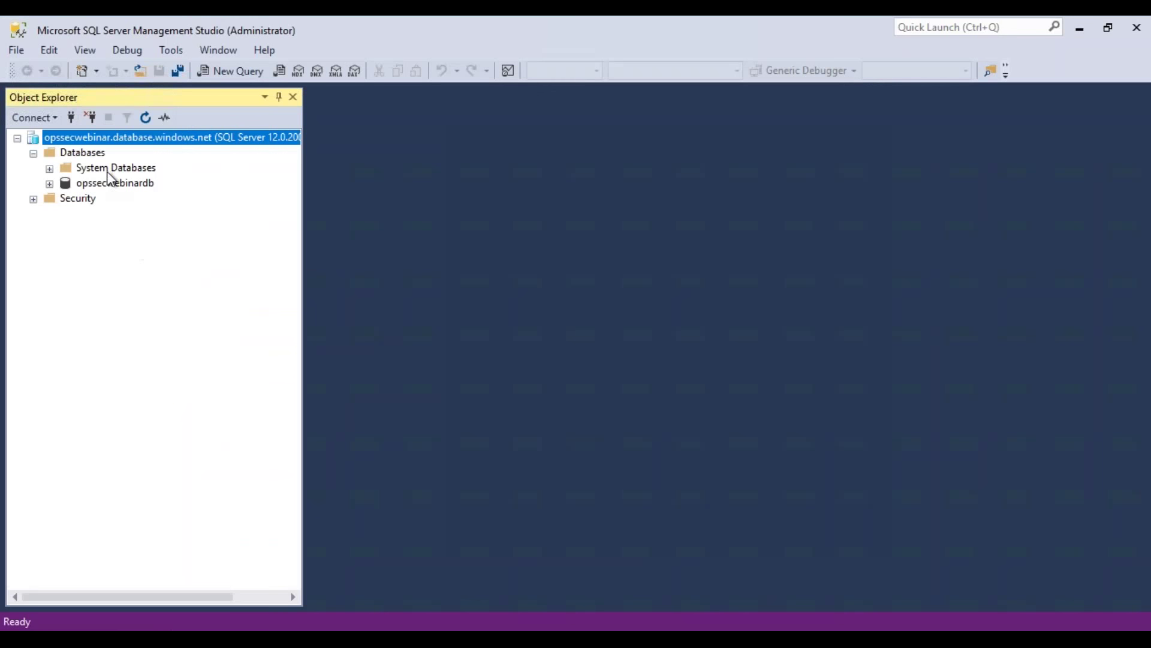
double_click(107, 169)
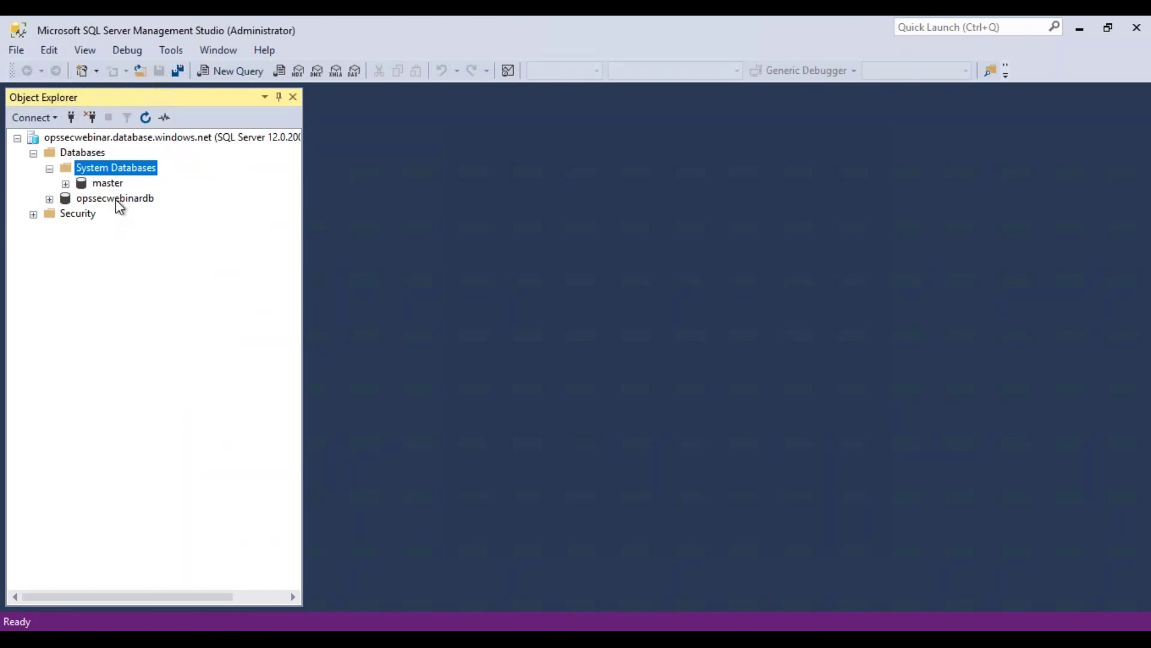
Step: Disconnect from opssecwebinar, retry a Database Engine connection, and dismiss the 18456 login failure
left_click(96, 183)
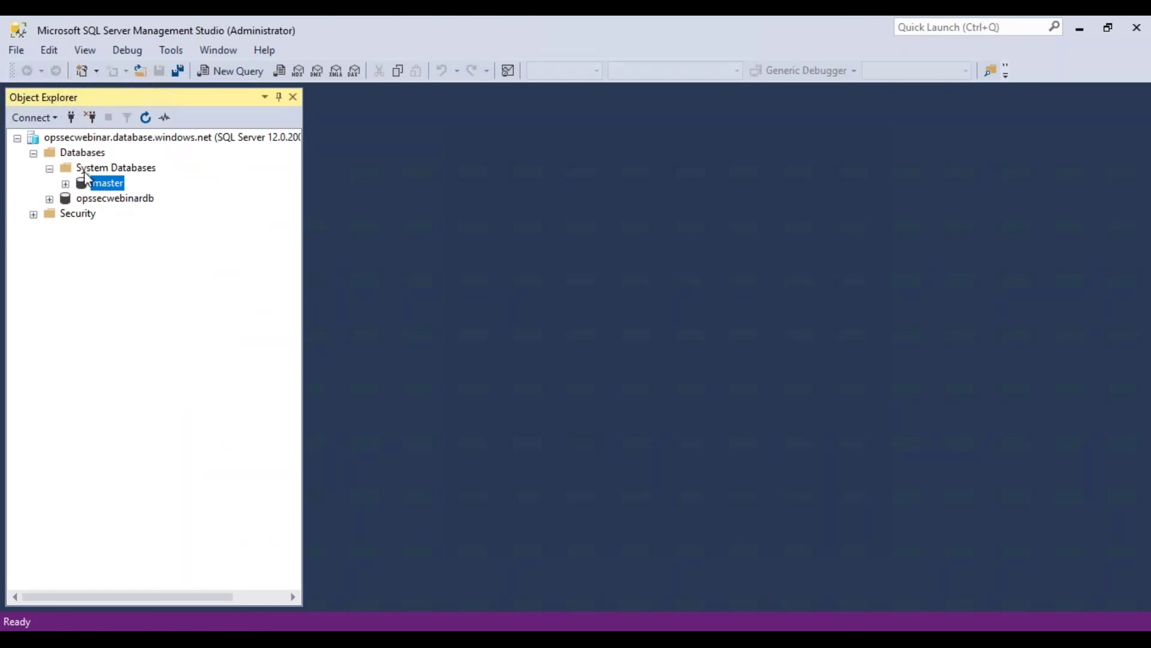
left_click(90, 117)
left_click(34, 118)
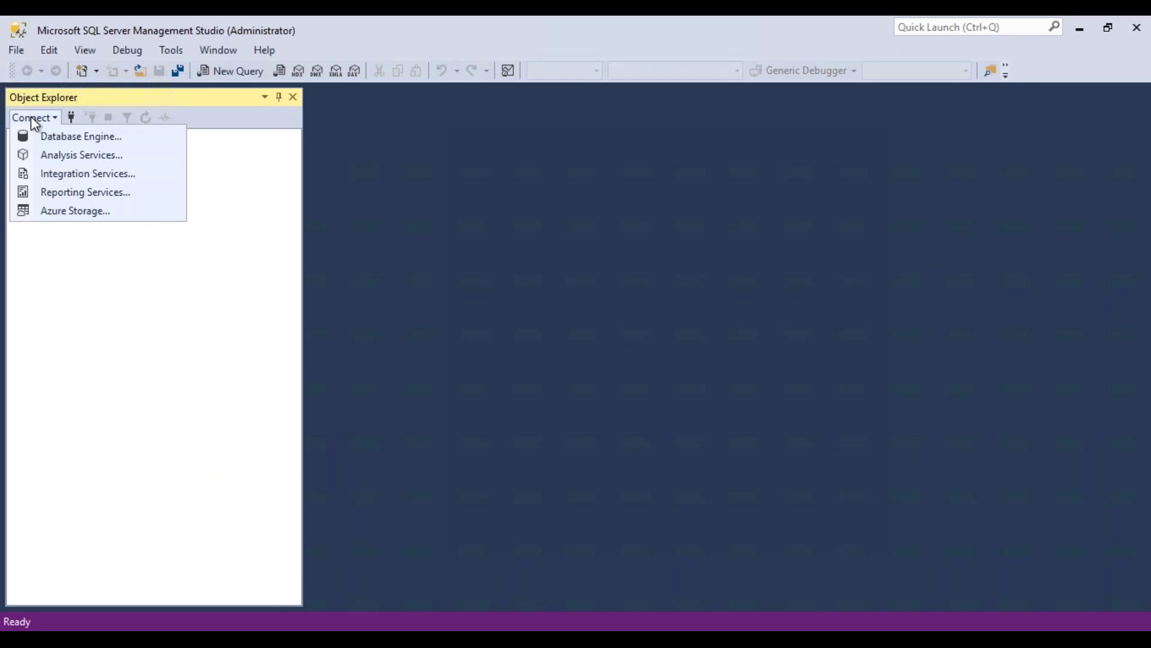
left_click(71, 116)
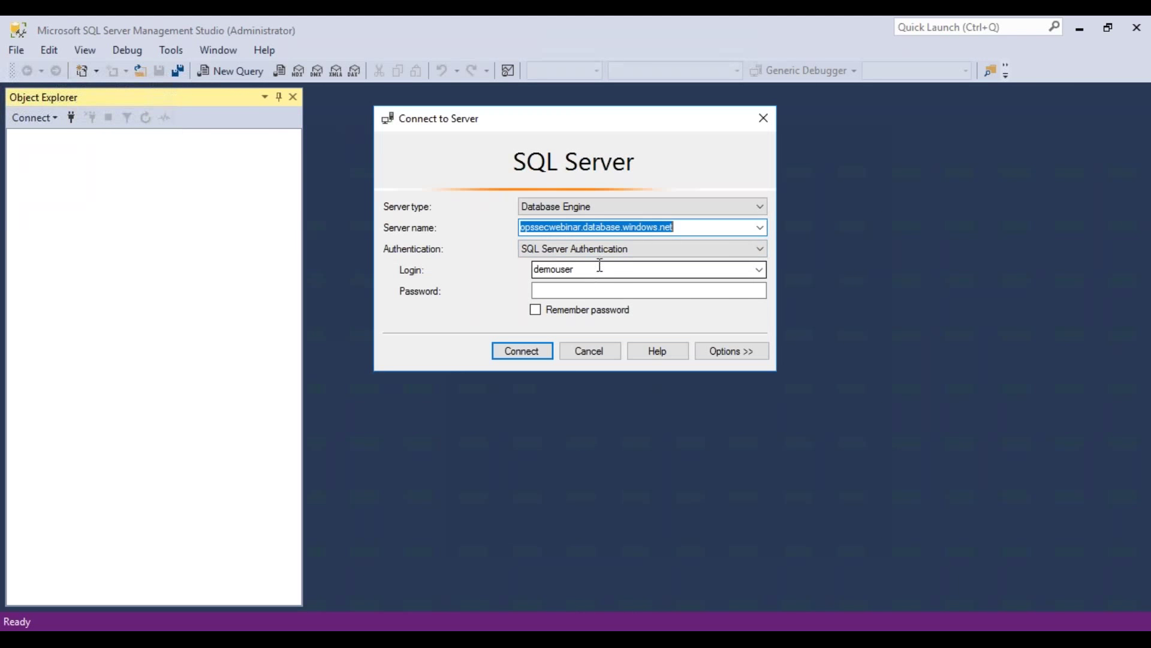
left_click(527, 351)
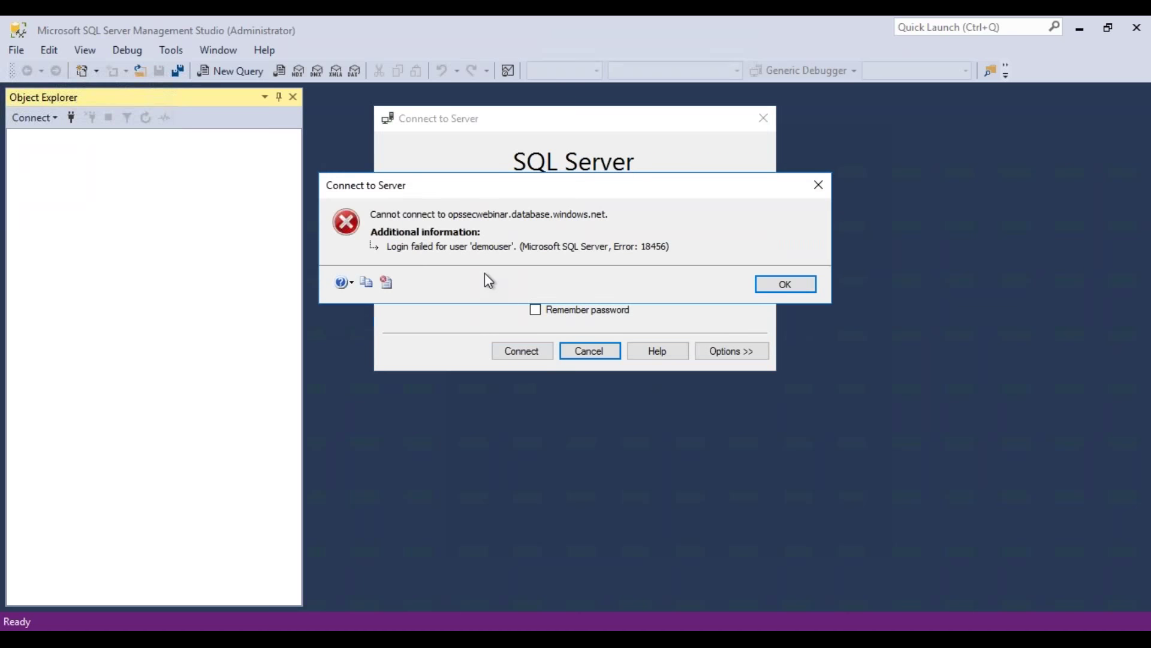
left_click(786, 286)
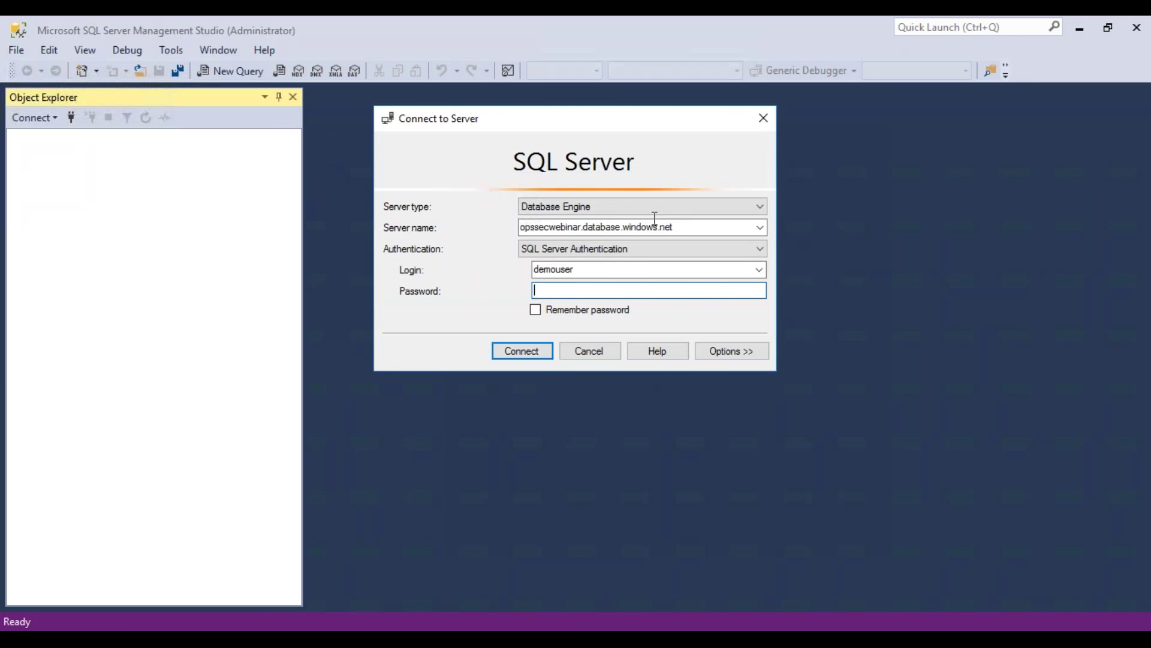
left_click(277, 630)
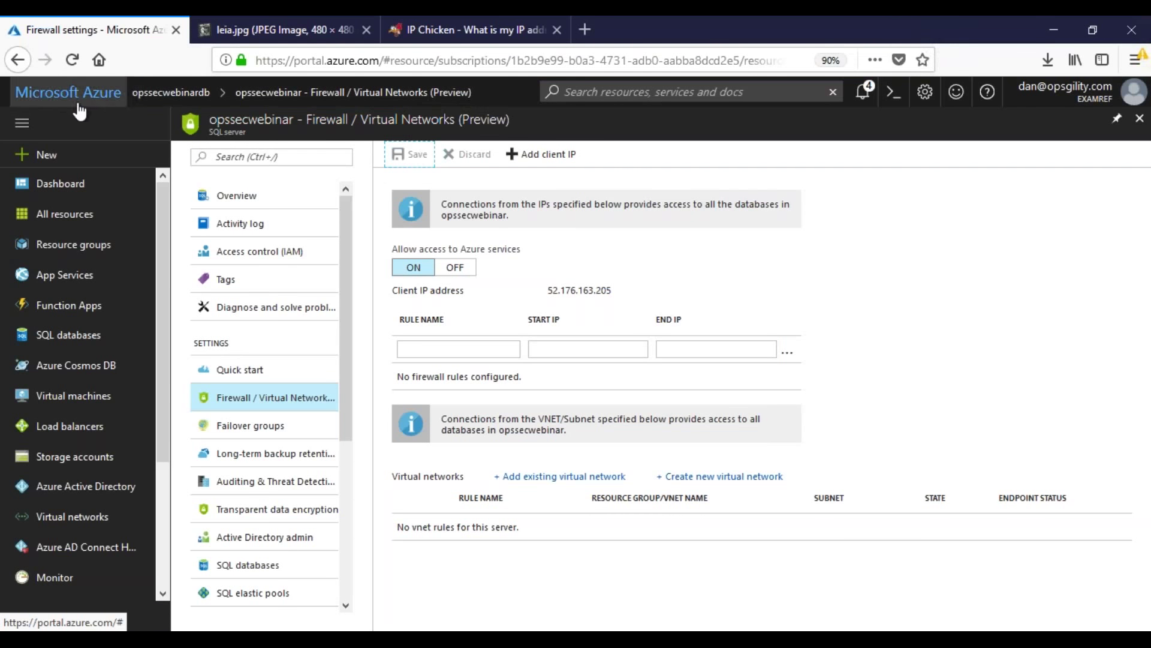
Step: Turn Auditing and Threat Detection ON for opssecwebinardb, keeping all threat detection types
left_click(180, 95)
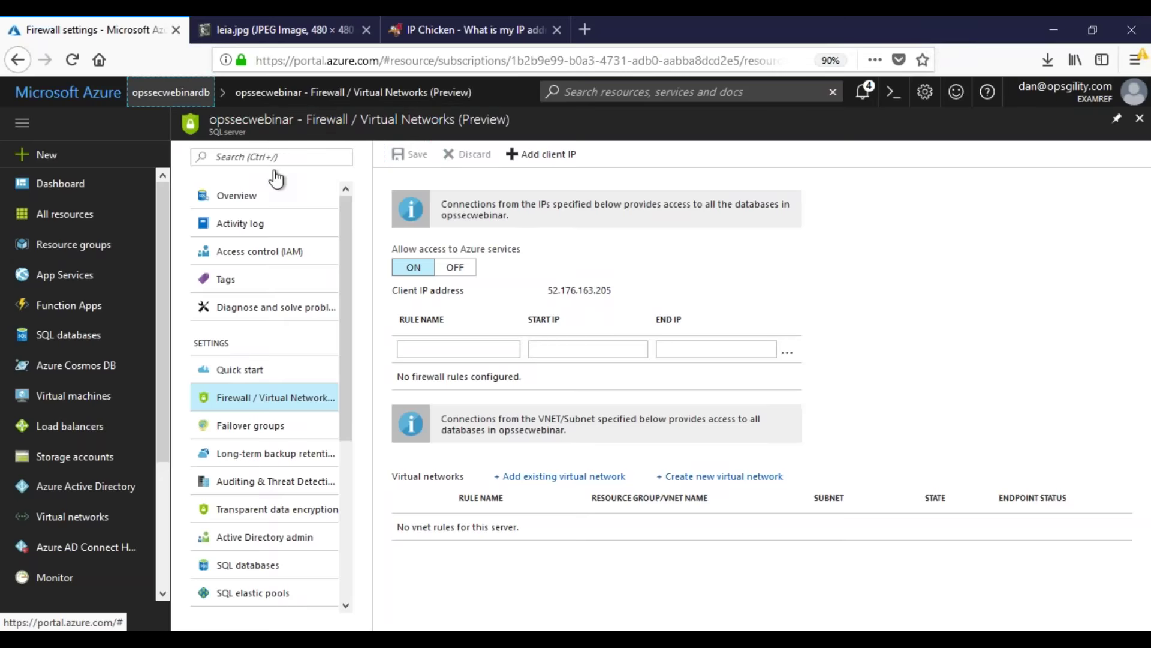
left_click(261, 198)
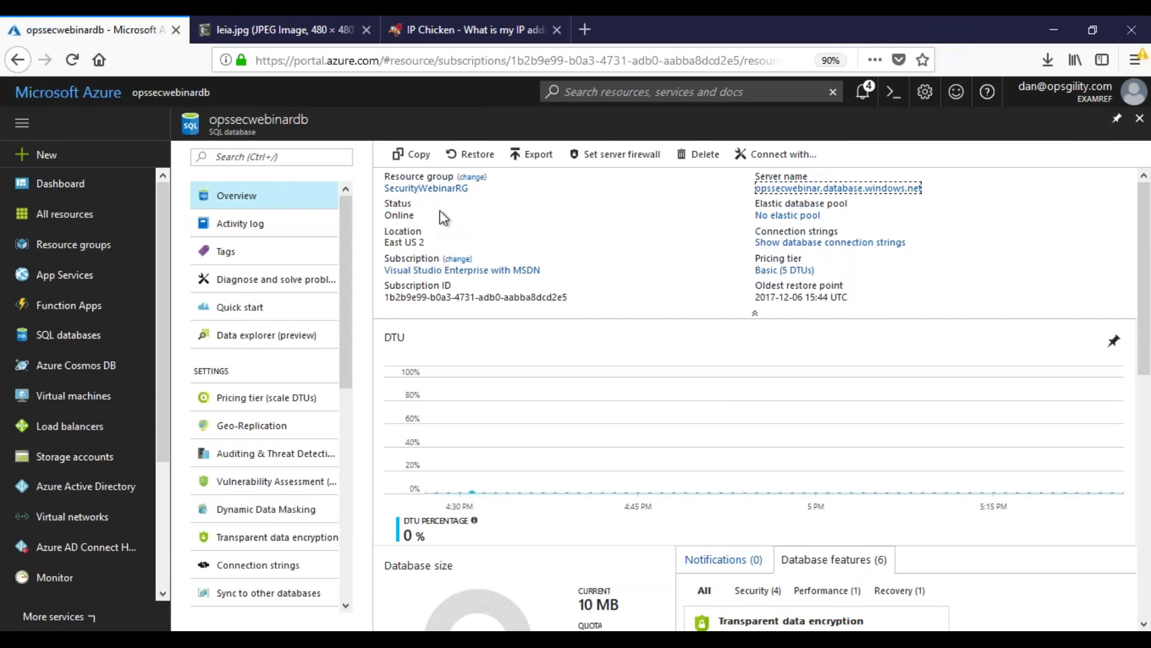
left_click(272, 459)
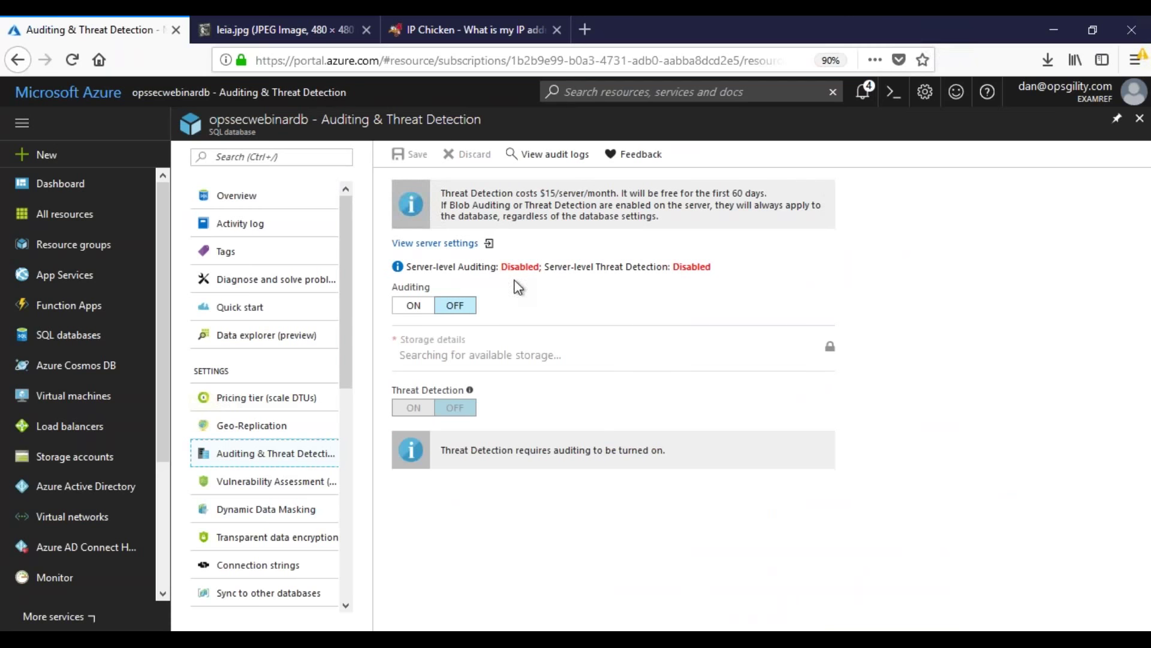
left_click(413, 306)
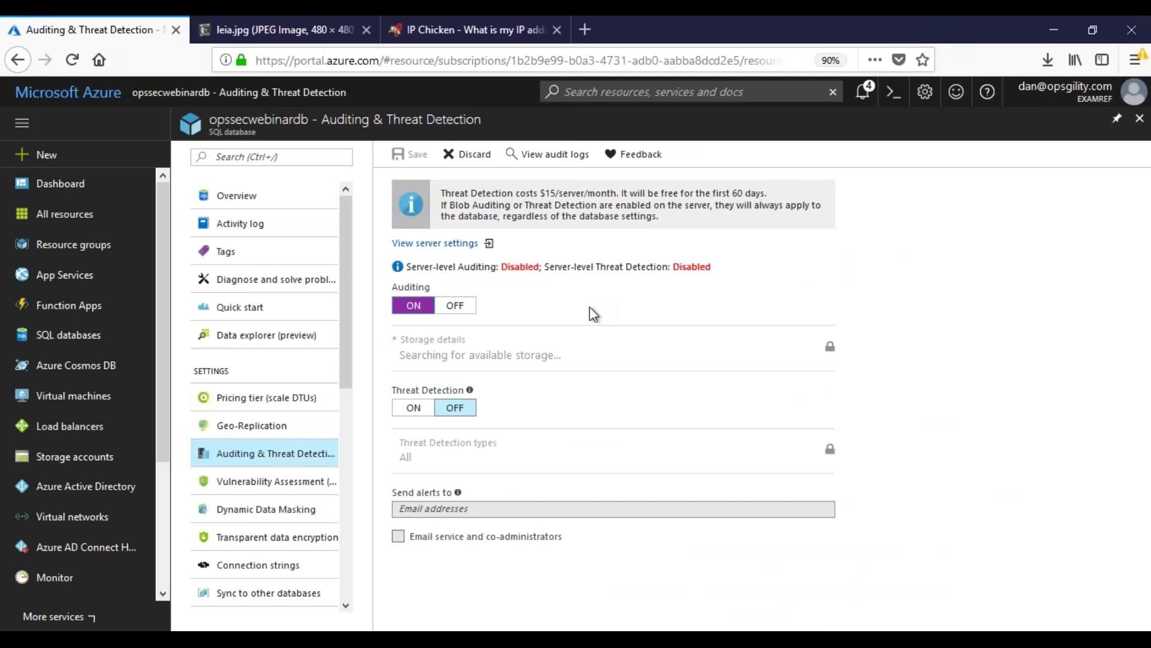
left_click(414, 407)
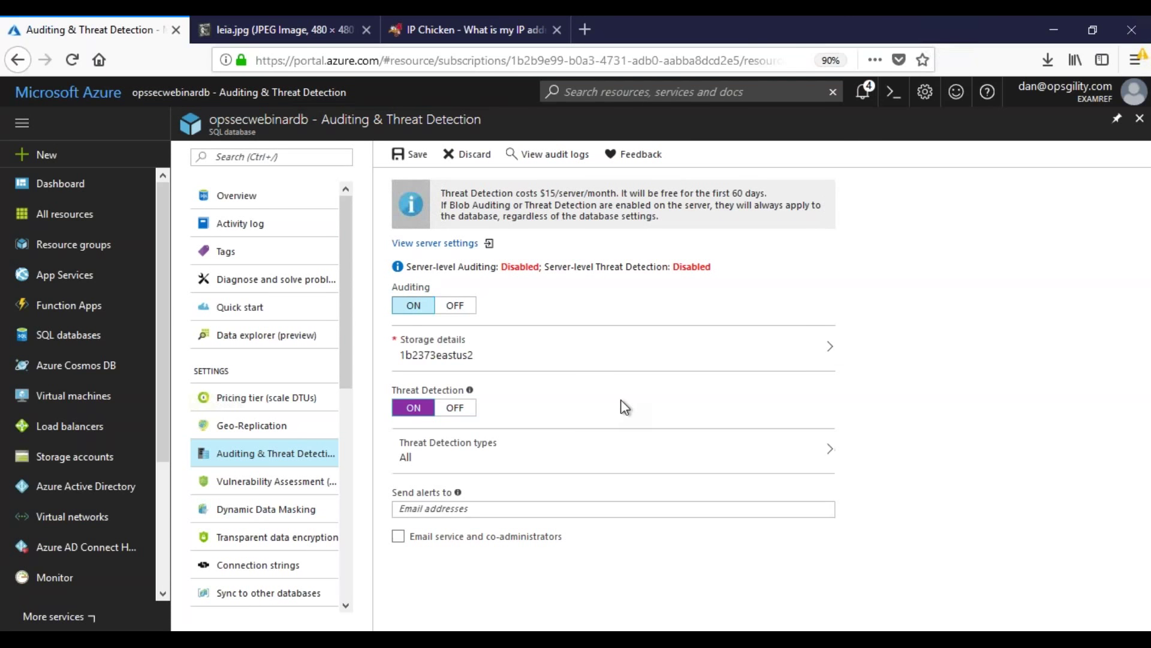
left_click(575, 453)
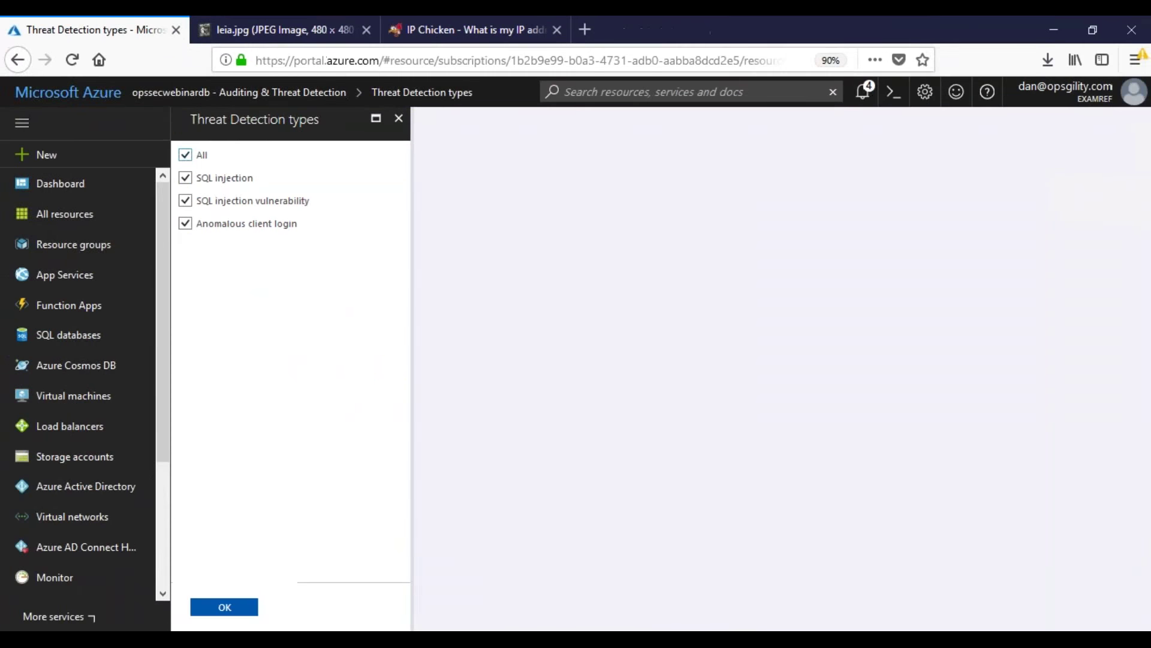
left_click(223, 608)
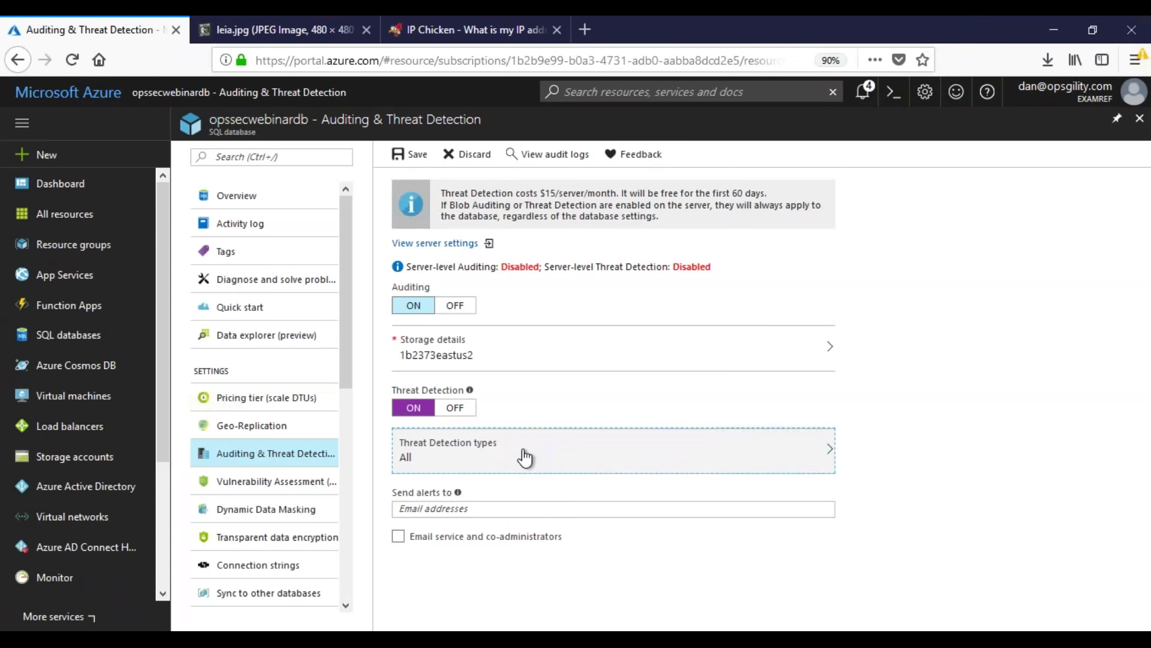
Step: Enter the alert e-mail address, save, and view Transparent data encryption settings
key("Tab")
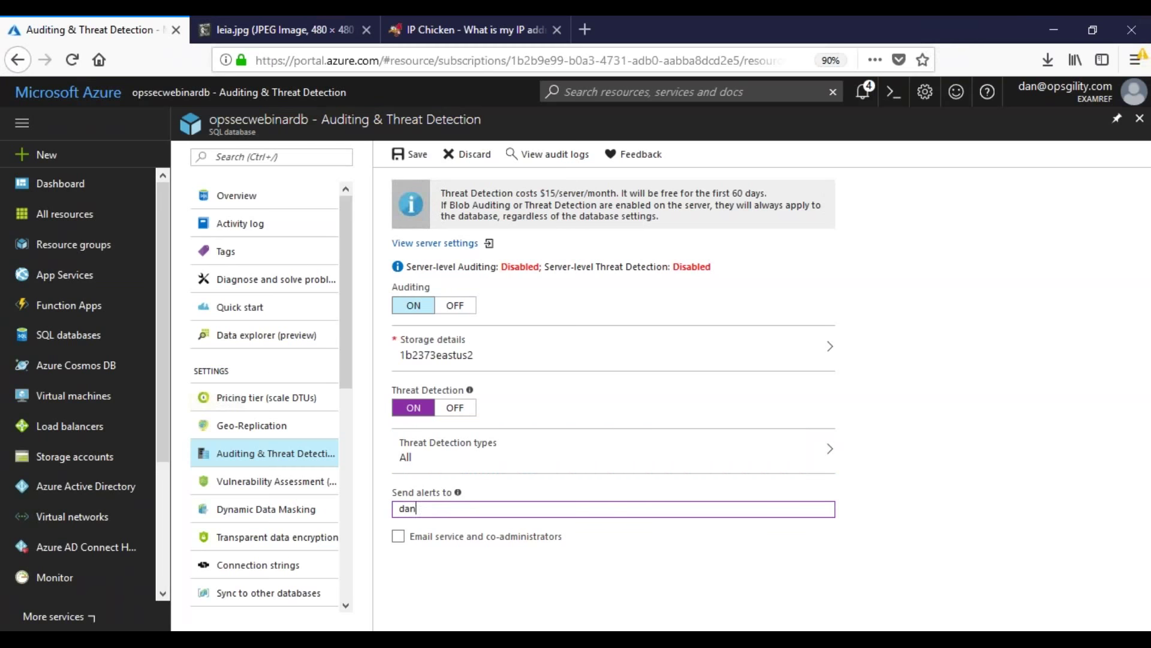
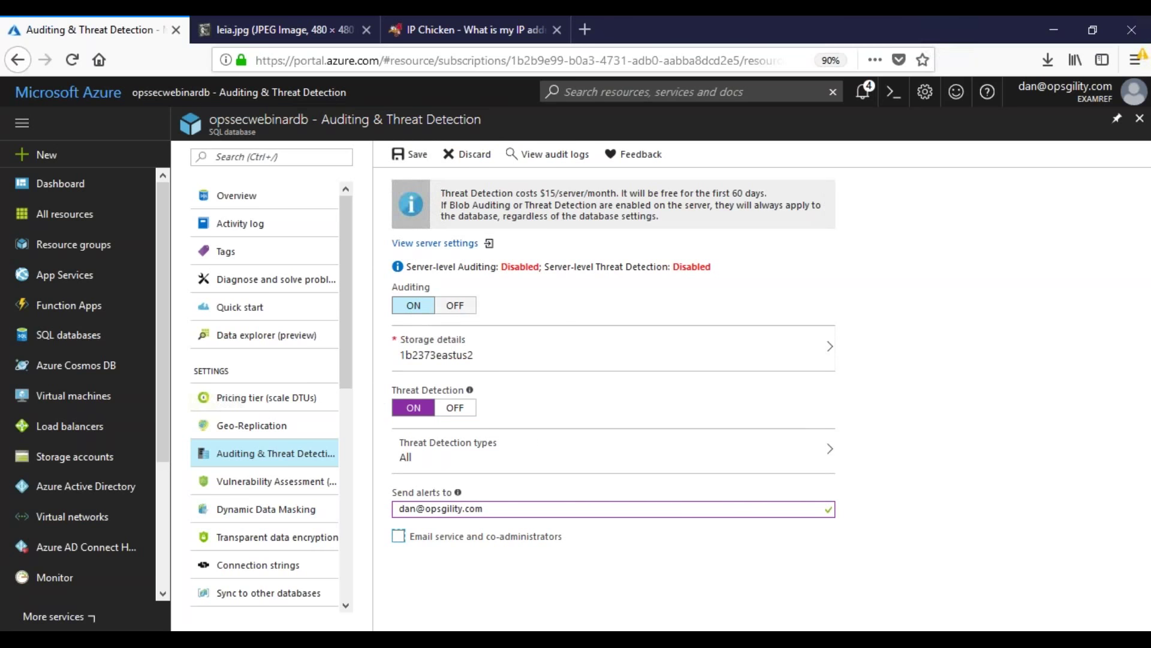
left_click(408, 154)
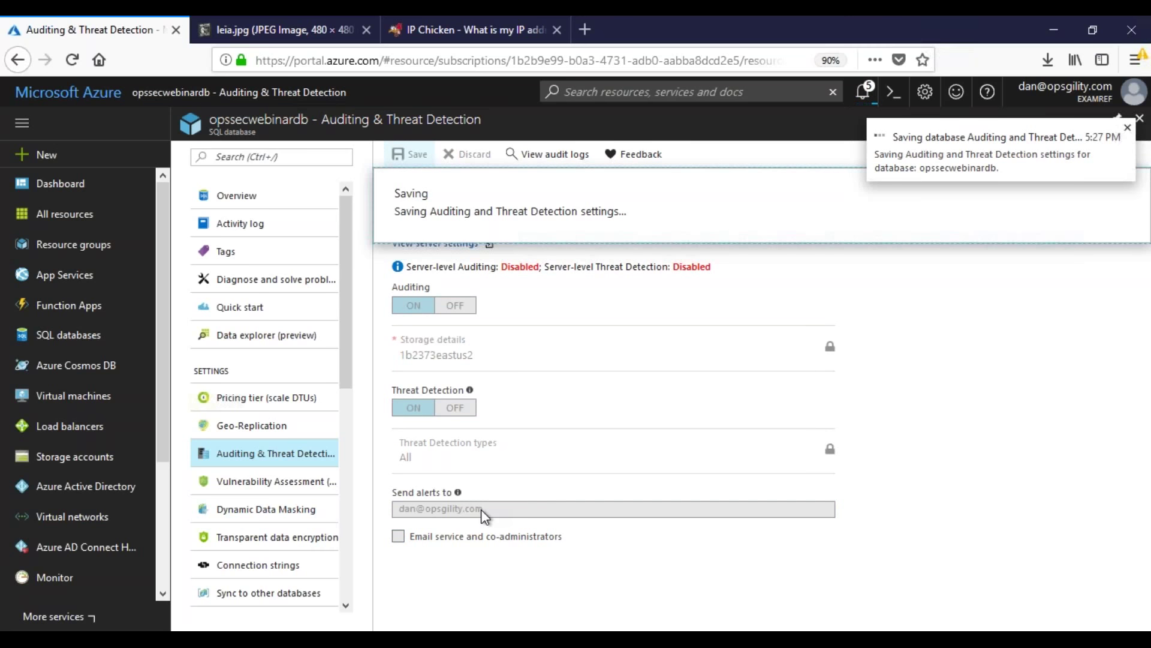
left_click(308, 542)
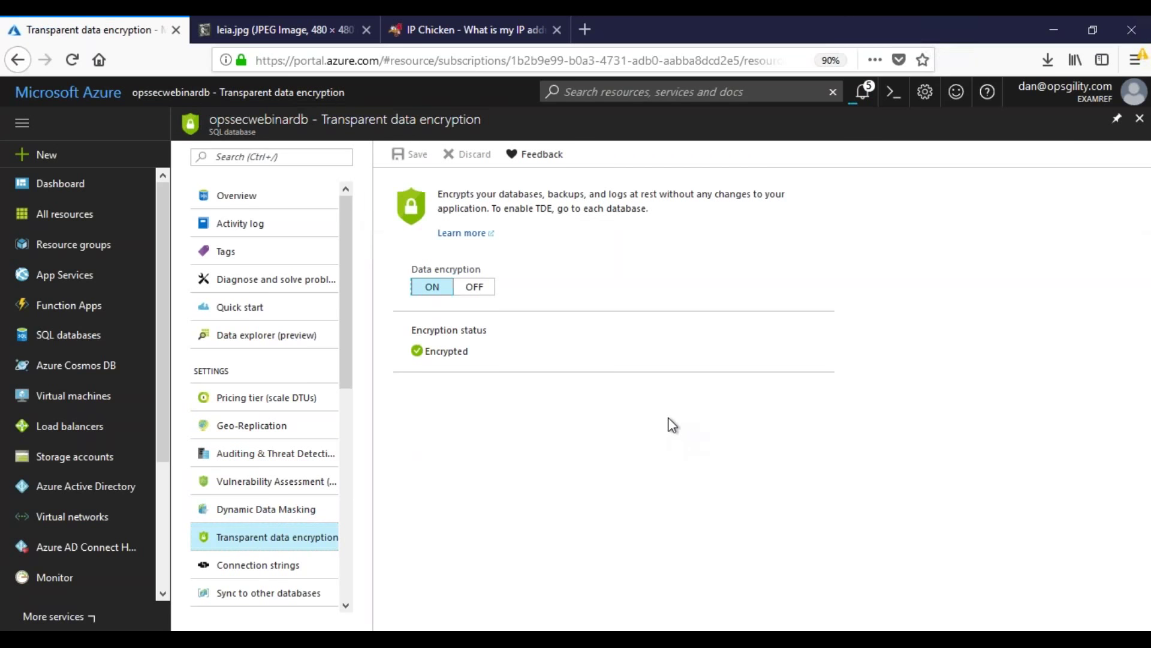
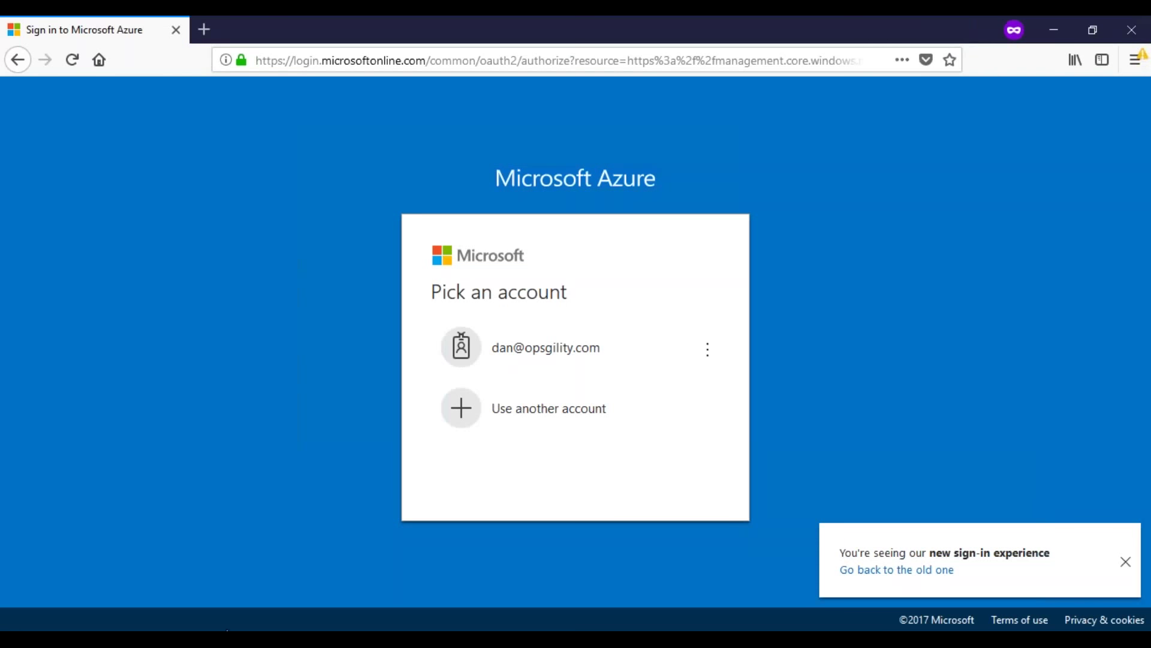
Step: Open SecWebinarVM1 from the Security Webinar dashboard and view its Networking port rules, including default-allow-ssh
mouse_move(228, 629)
left_click(120, 581)
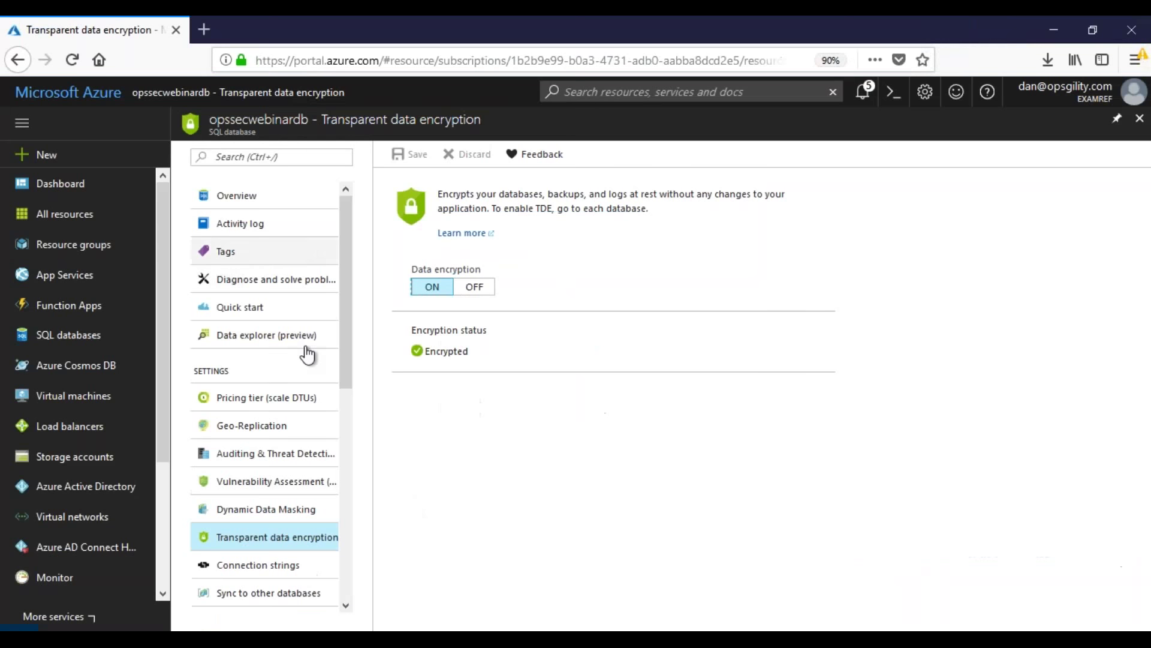
left_click(75, 182)
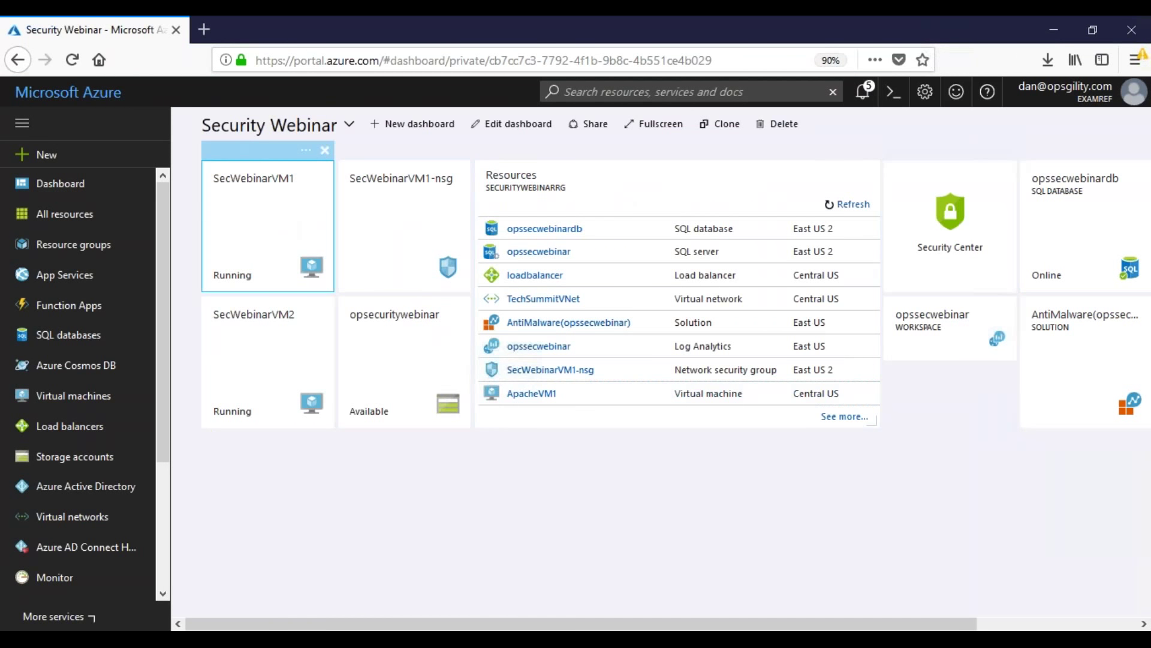
left_click(280, 221)
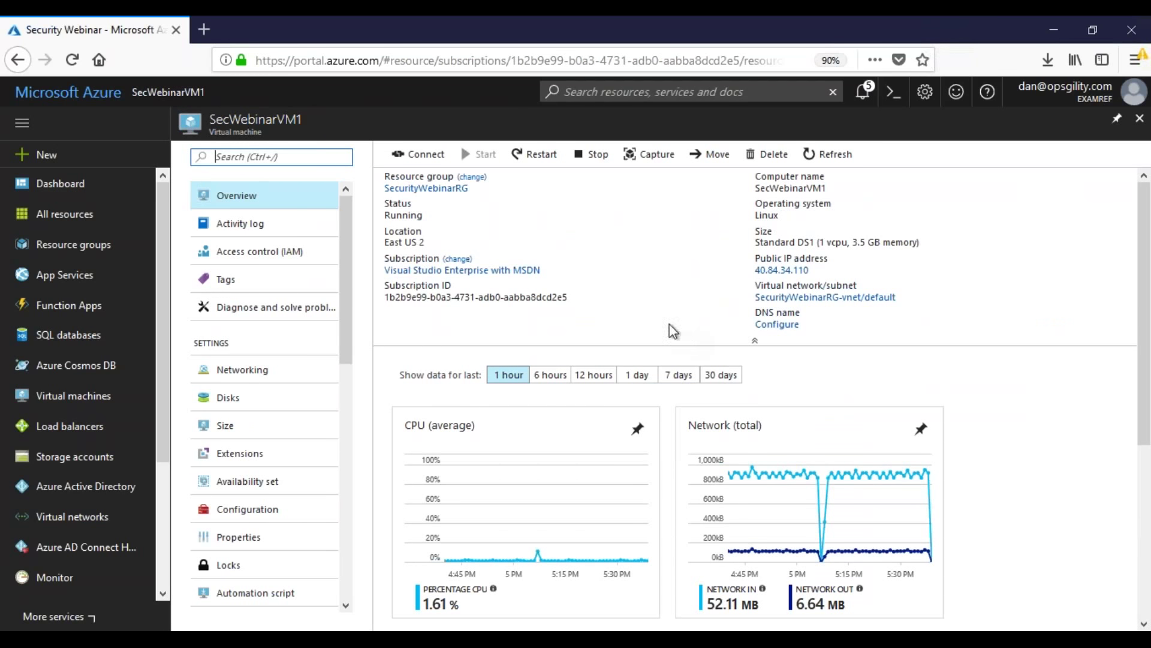
left_click(252, 371)
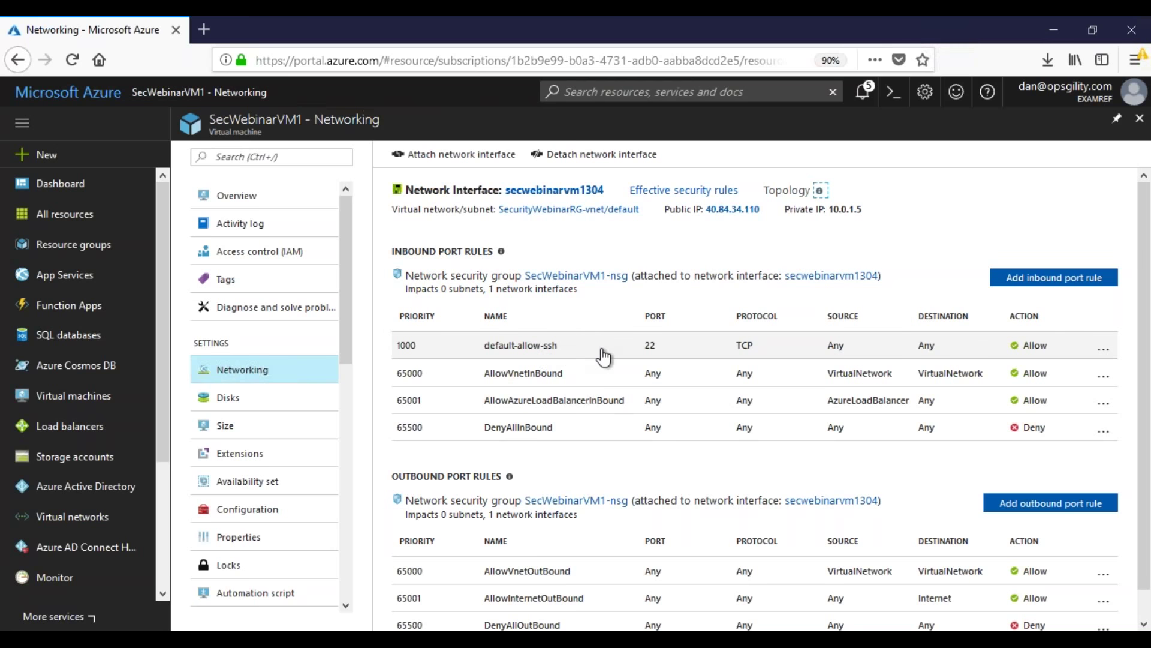
Step: Minimize the portal and close the sign-in window, SQL Server Management Studio and the PuTTY session
left_click(1050, 30)
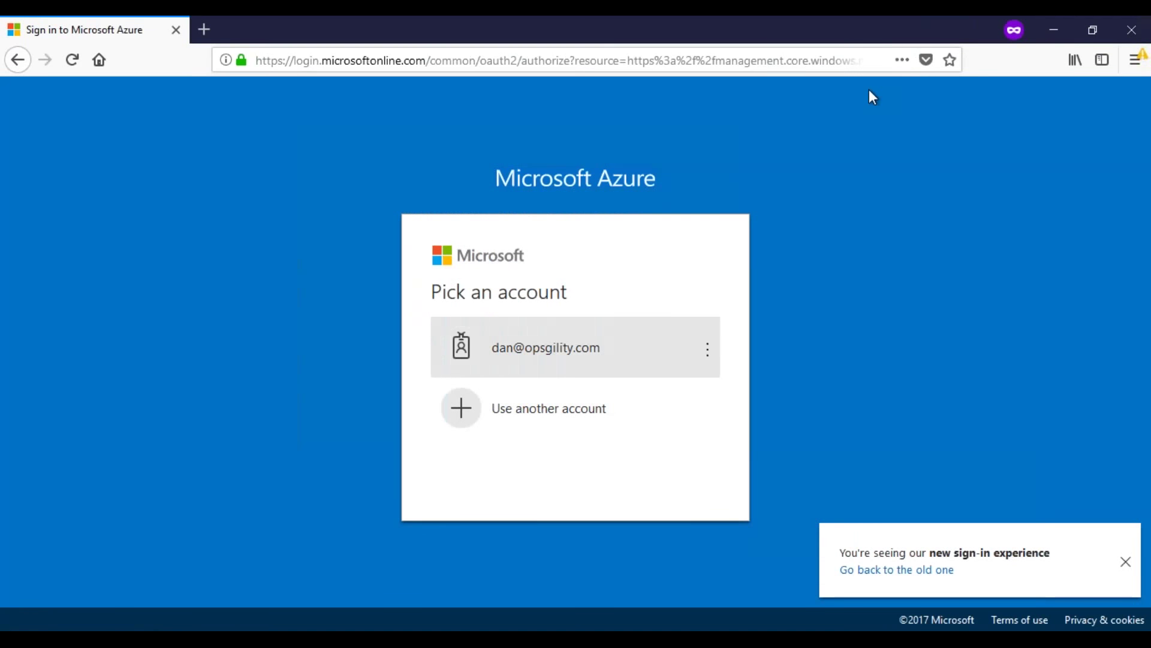
left_click(1139, 36)
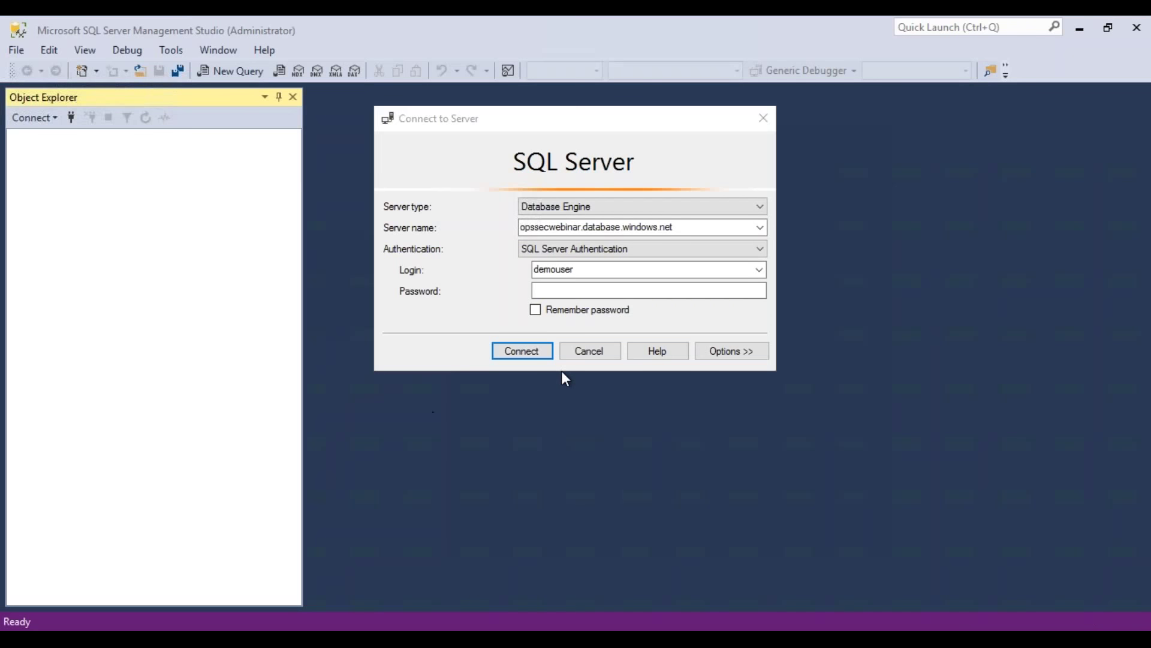
left_click(590, 351)
left_click(1136, 27)
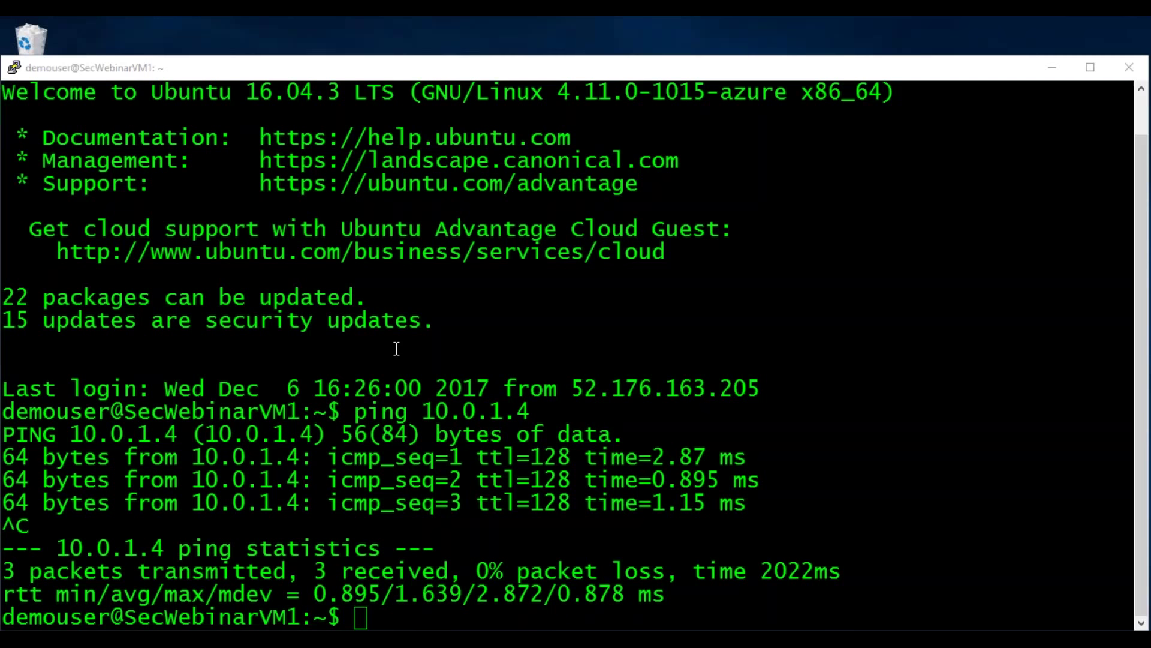
left_click(1129, 67)
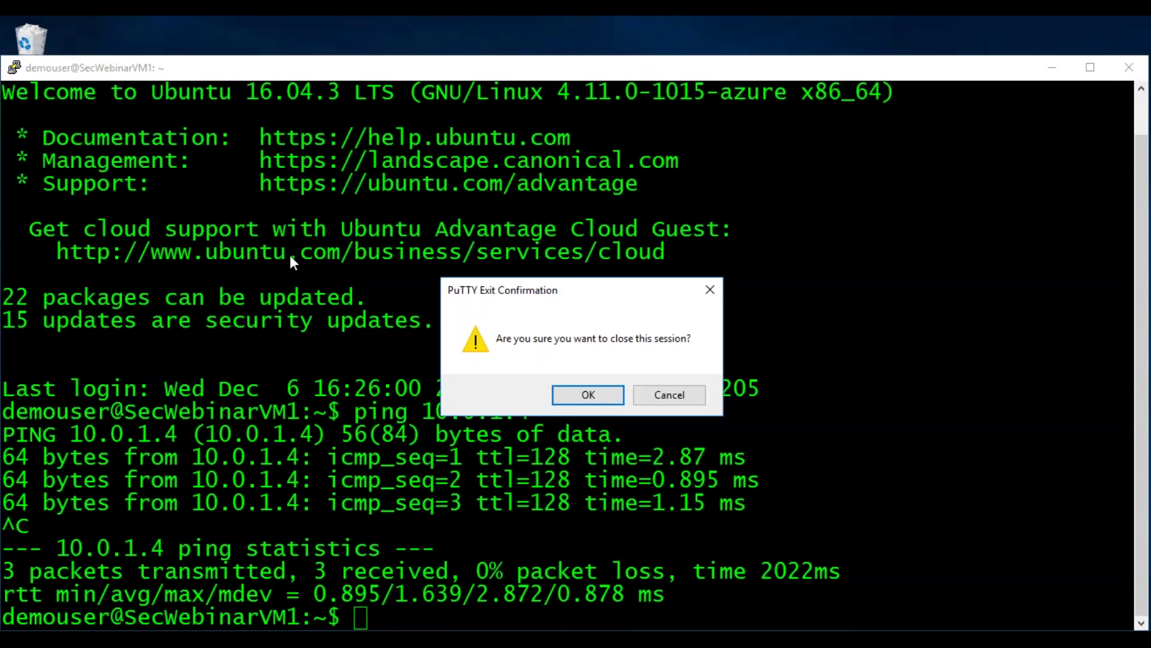
left_click(587, 394)
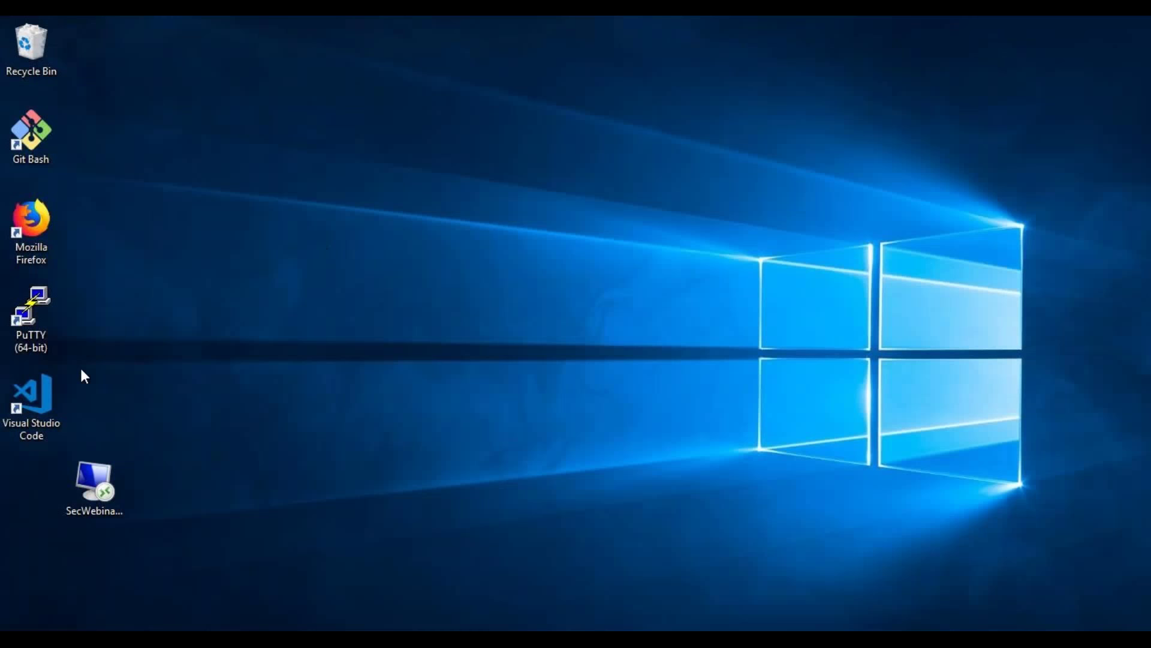
Step: Log in to SecWebinarVM1 at 40.84.34.110 through the saved PuTTY session
double_click(34, 333)
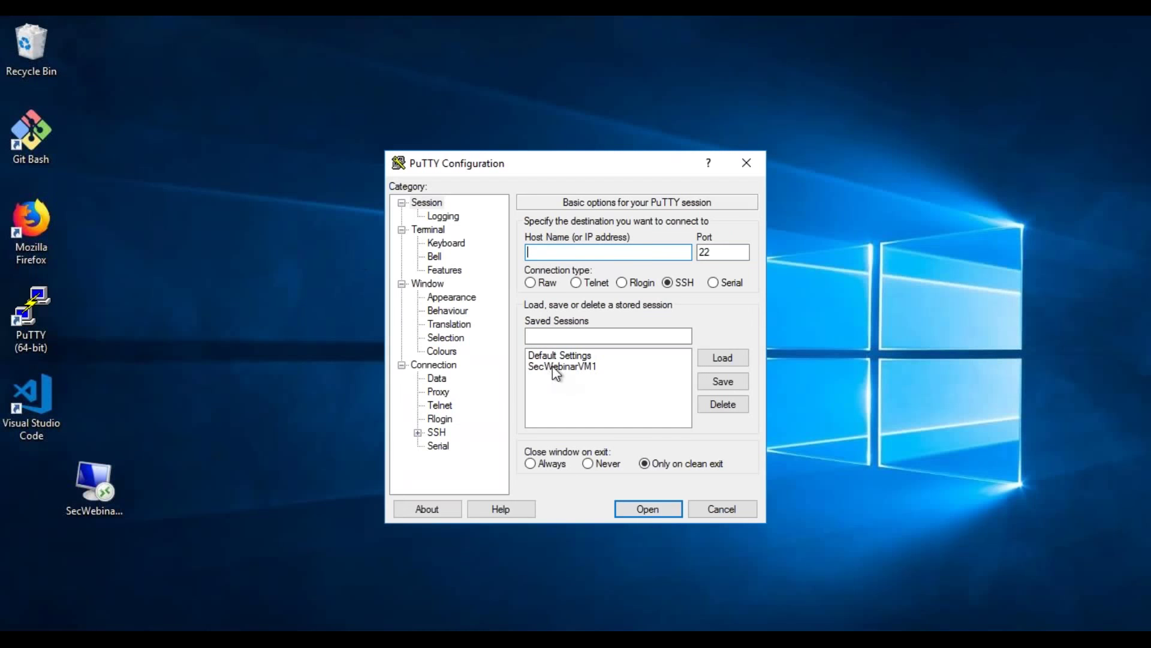
left_click(556, 369)
left_click(641, 505)
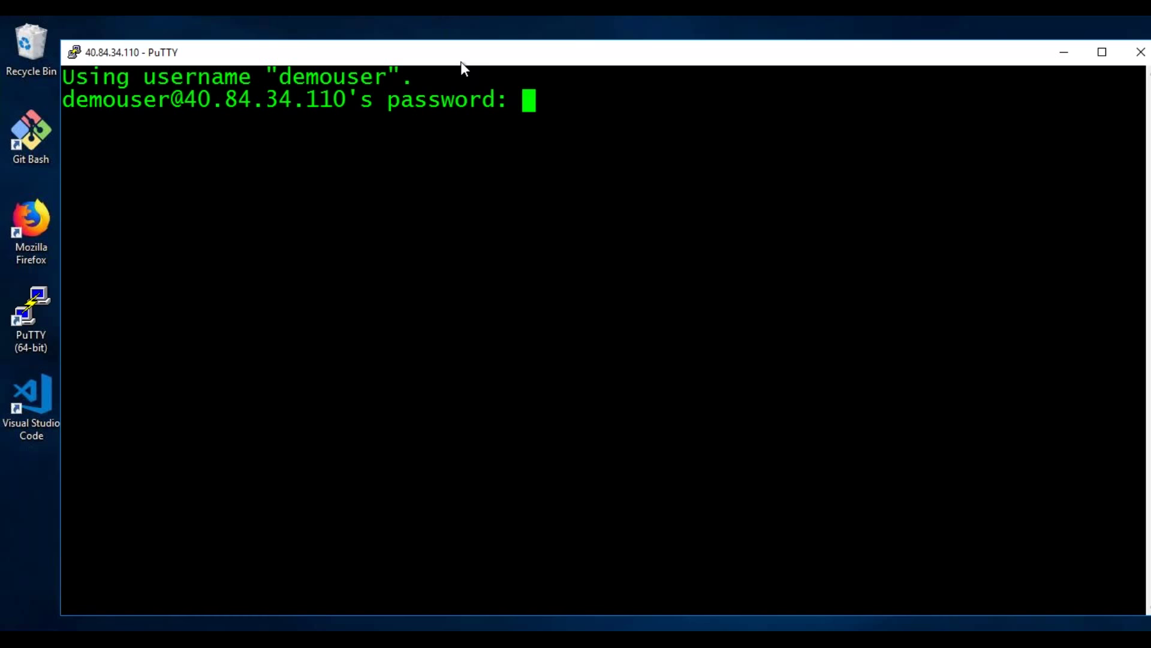
key("Return")
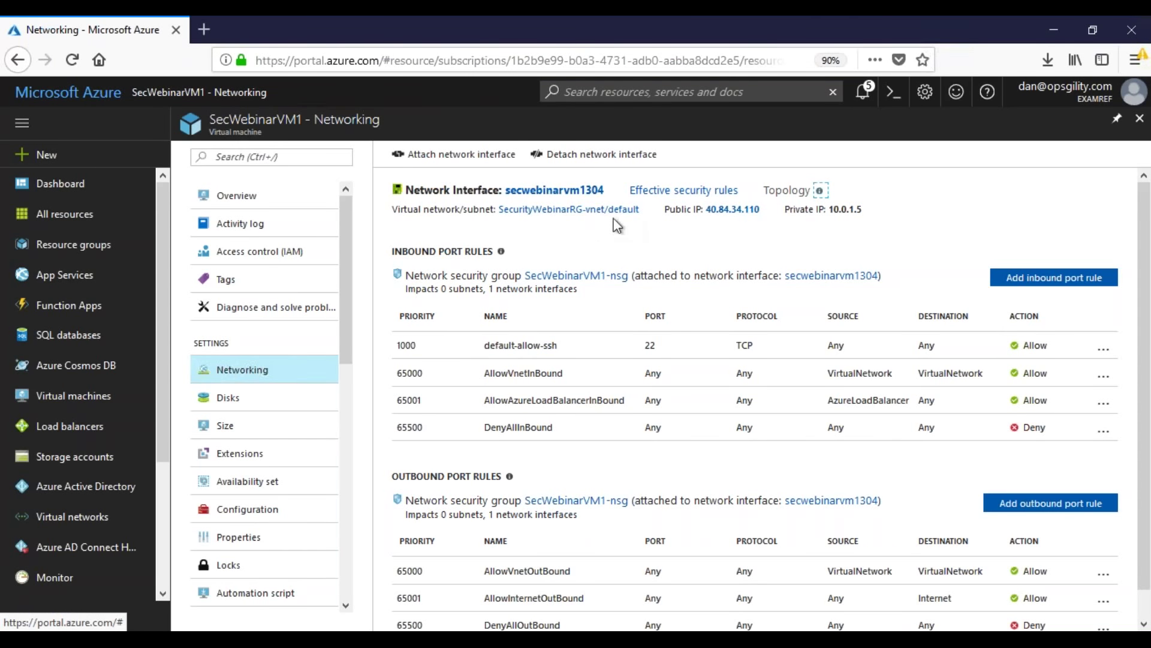
Step: Search the Marketplace for 'network security' and start creating a Network security group
left_click(52, 157)
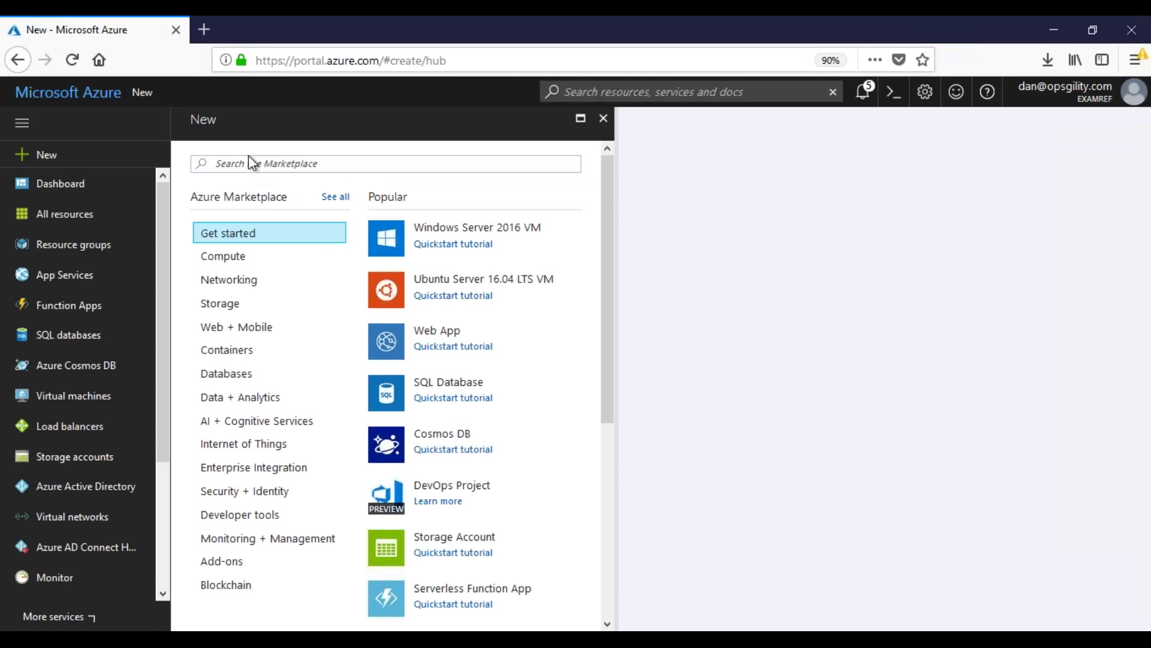
left_click(275, 157)
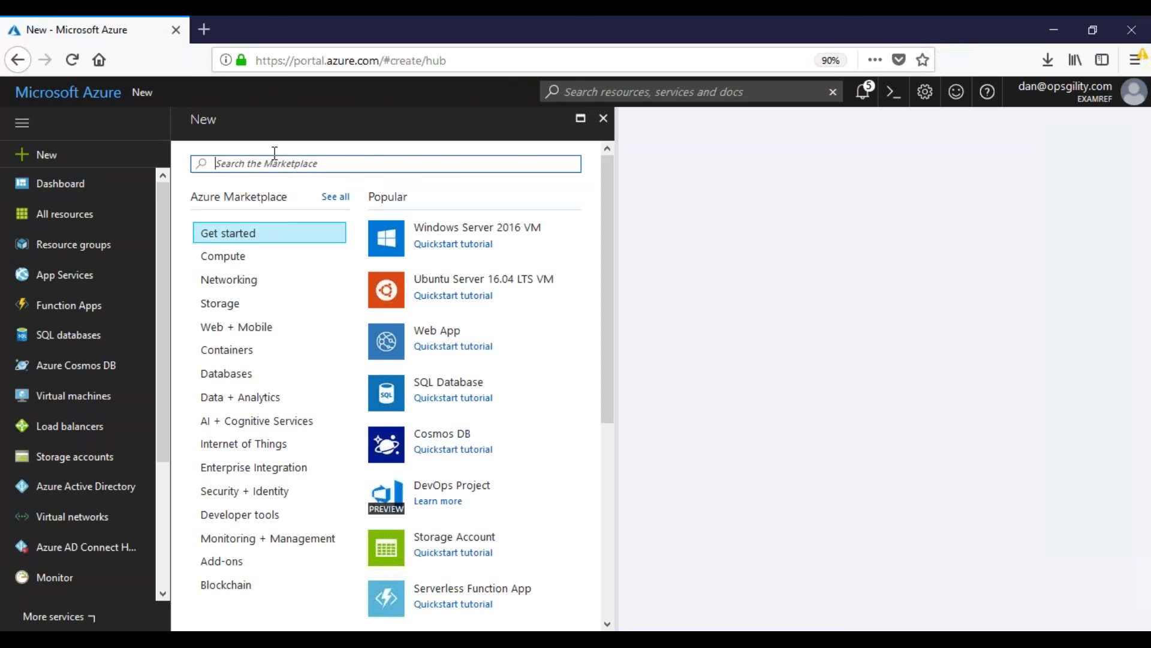
type("network")
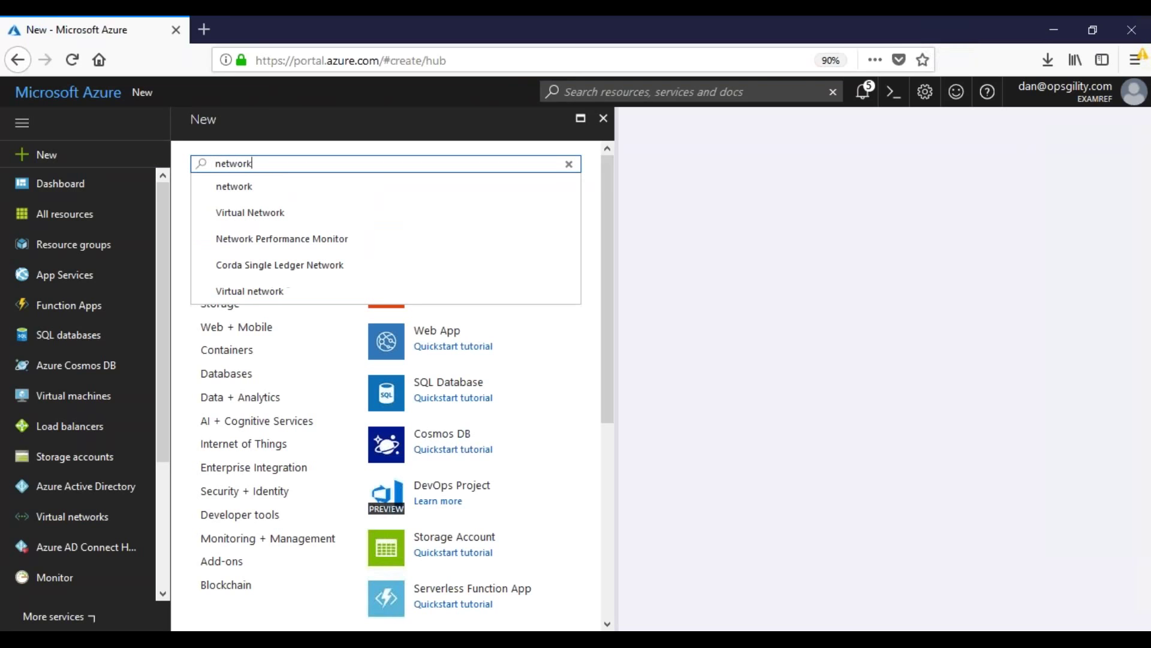
type(" security")
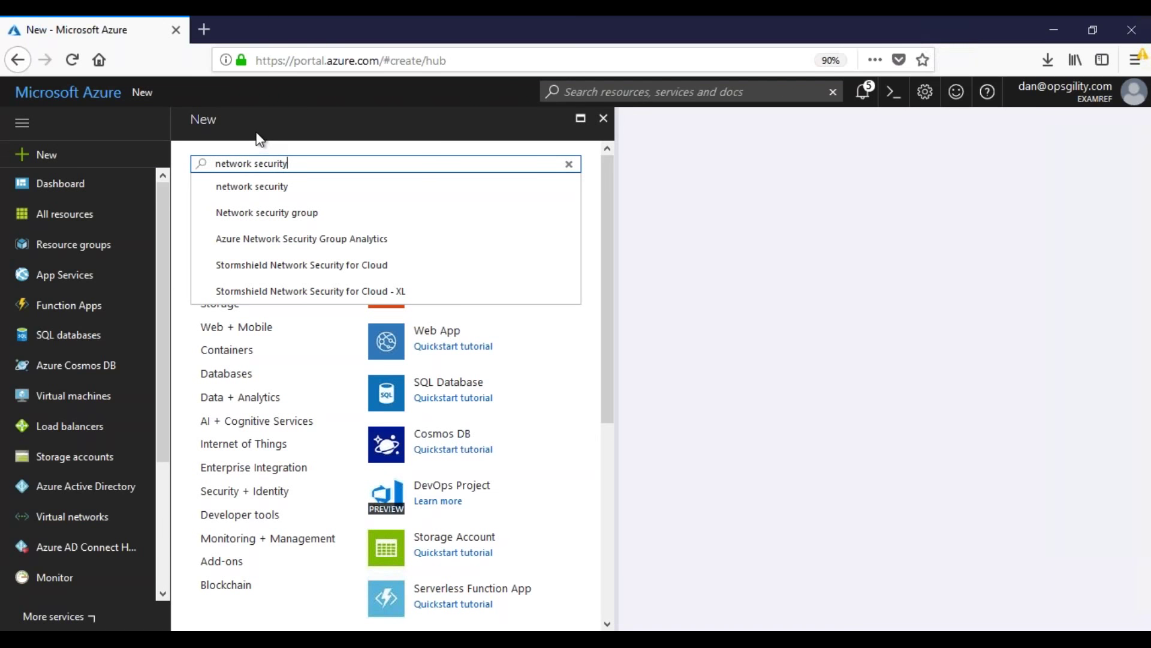
left_click(283, 213)
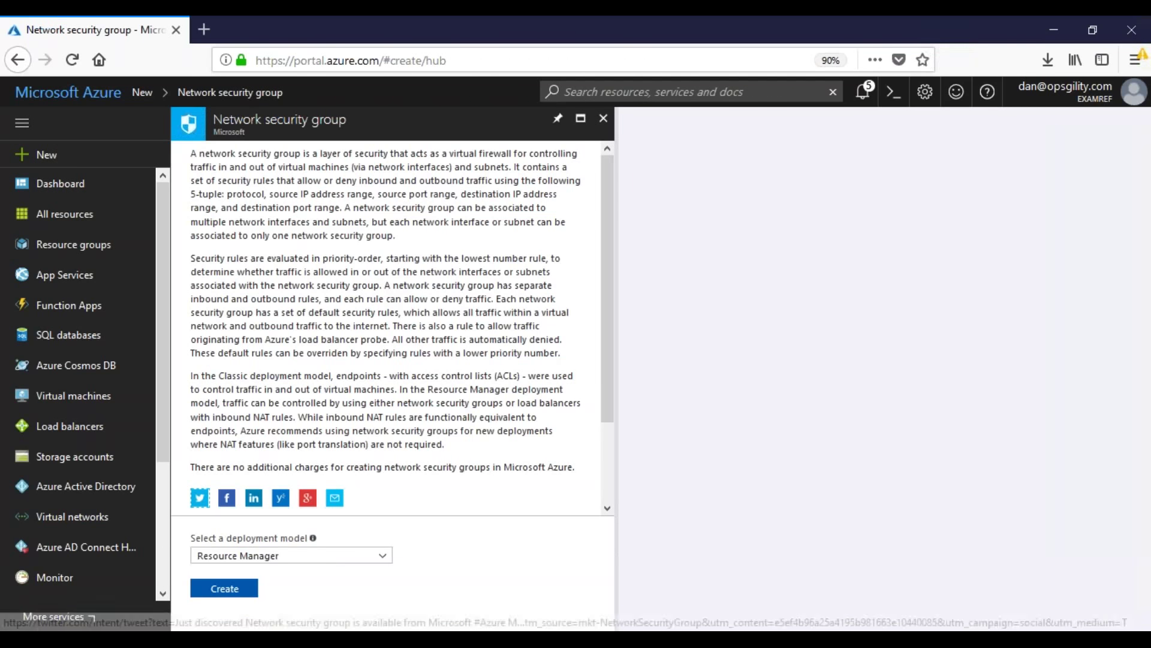
left_click(222, 589)
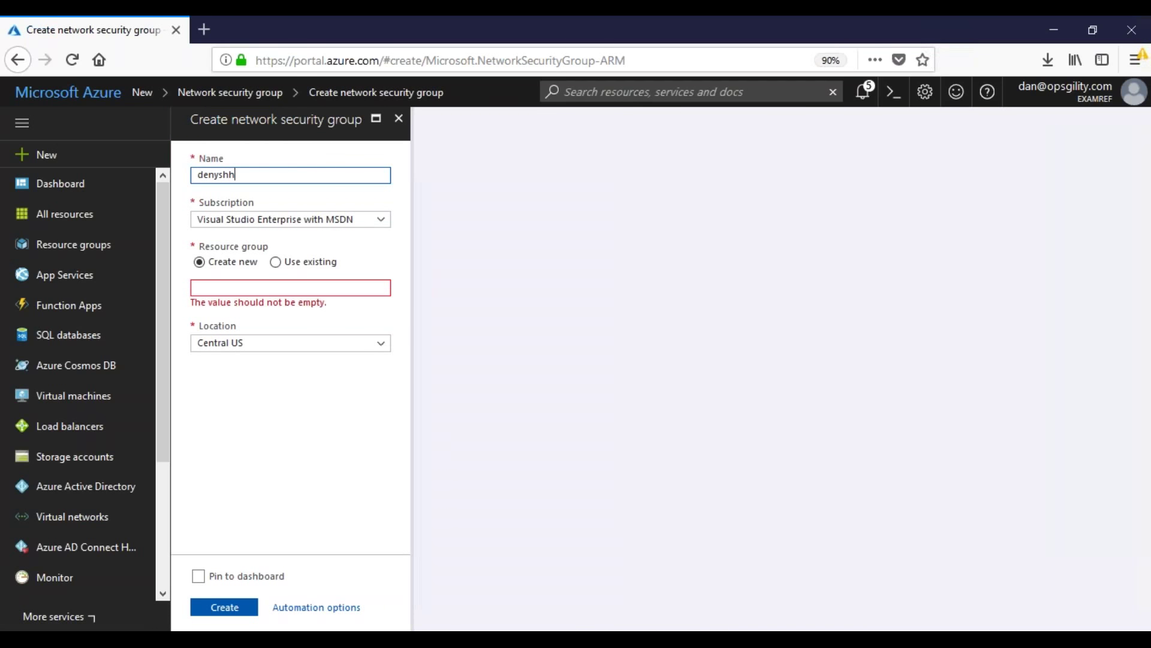
Step: Choose existing resource group SecurityWebinarRG and Central US, then discard the unfinished form
left_click(274, 261)
left_click(293, 288)
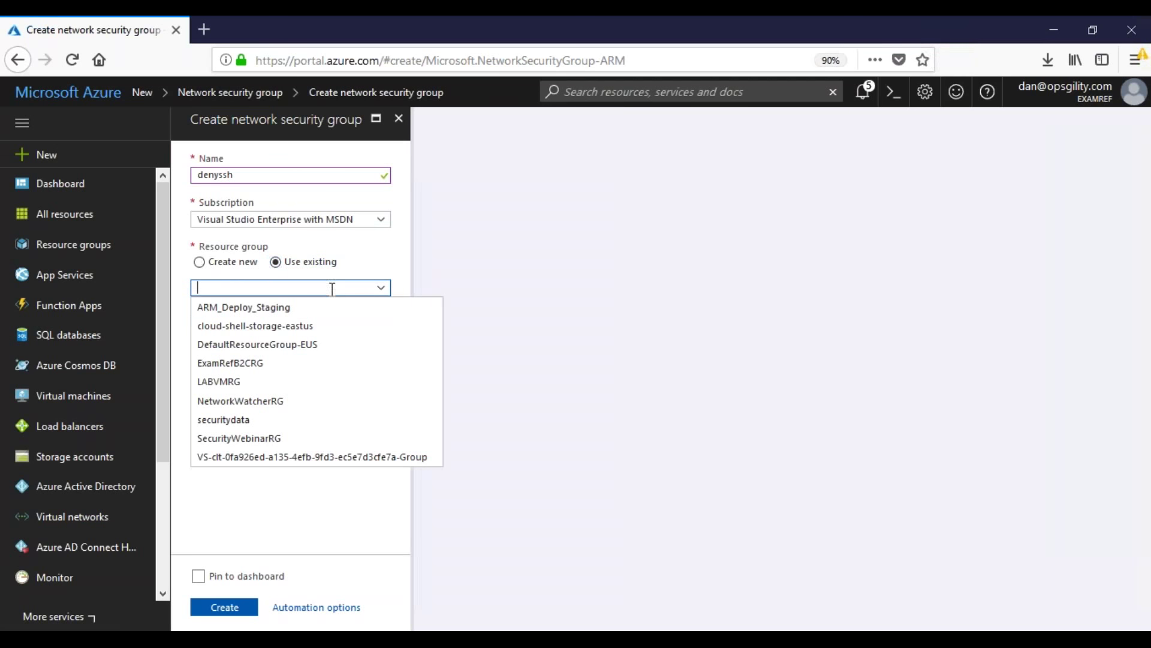
left_click(294, 438)
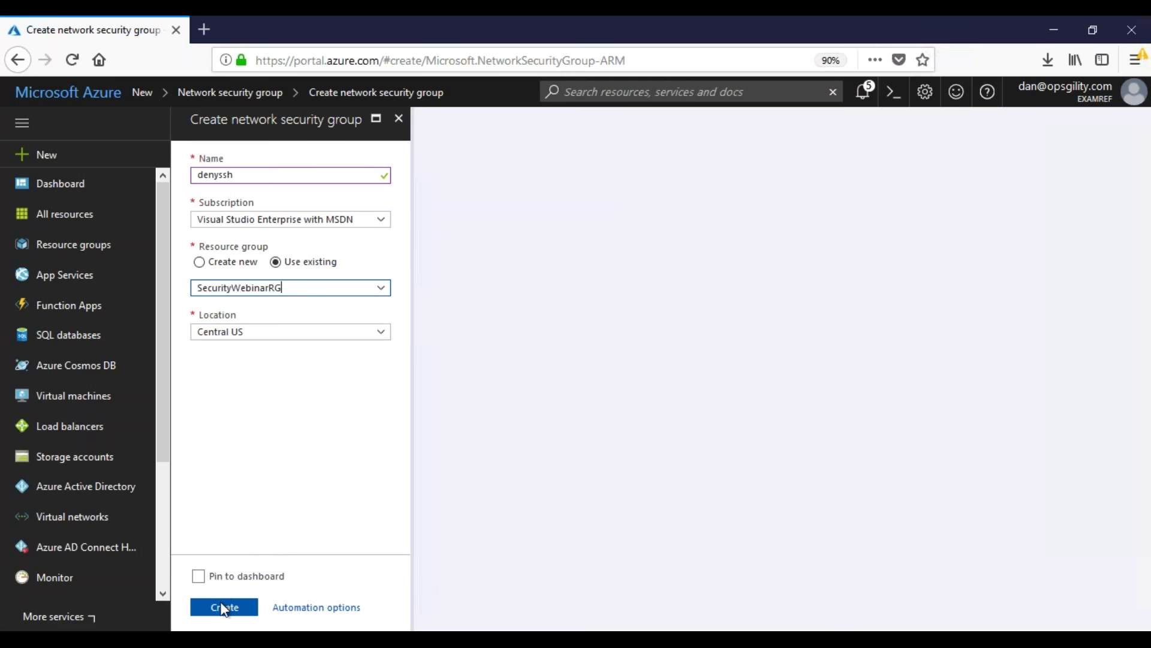
left_click(315, 331)
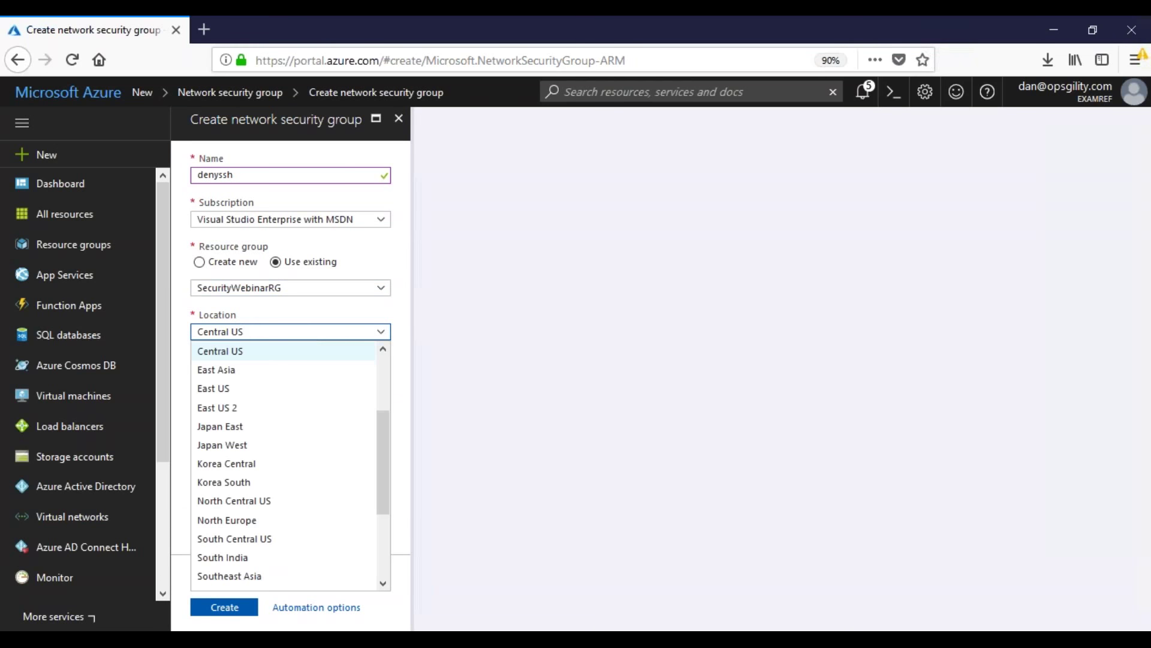
left_click(526, 366)
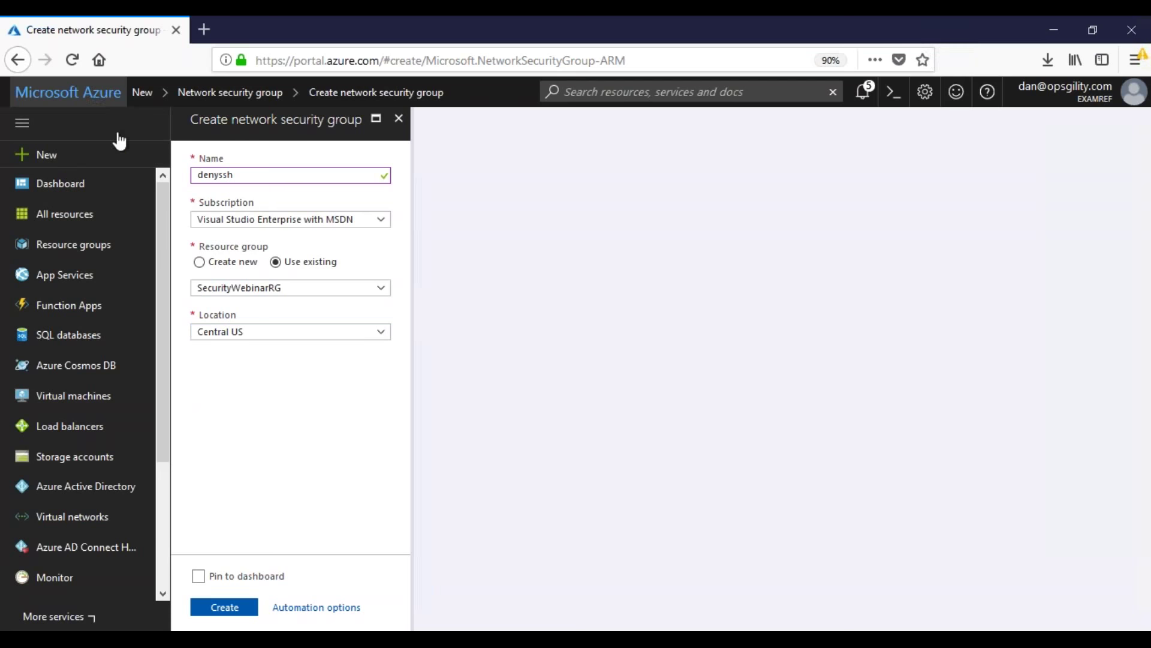
left_click(96, 96)
left_click(569, 323)
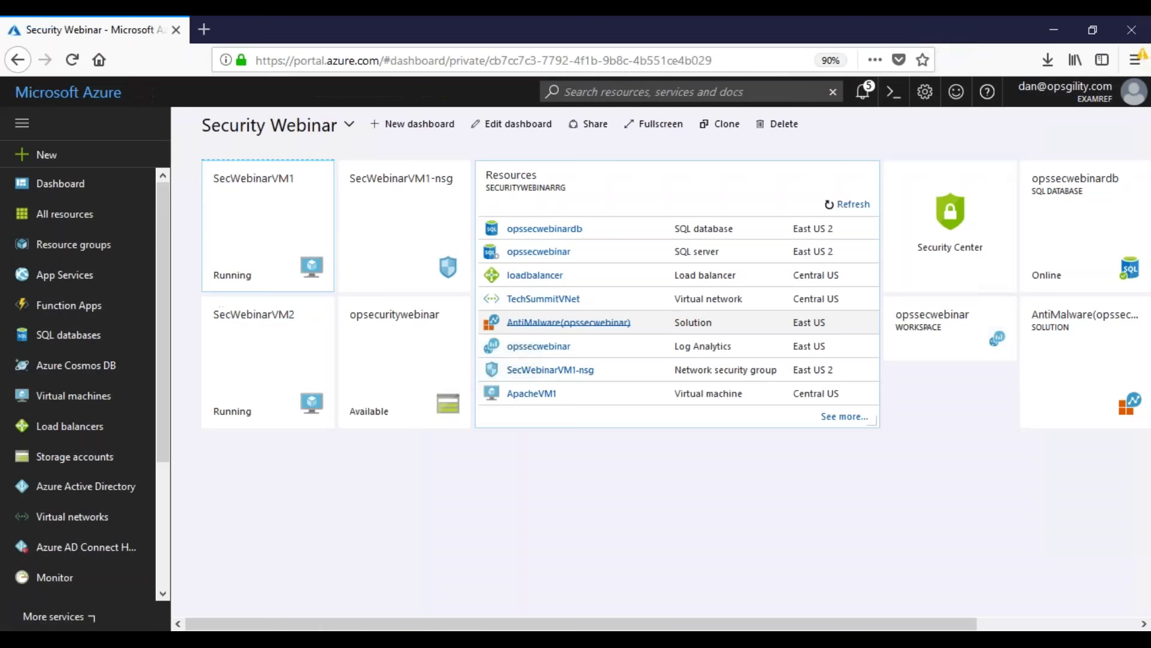
Step: Back on the dashboard, find Network security group in the Marketplace and start a new one
left_click(268, 228)
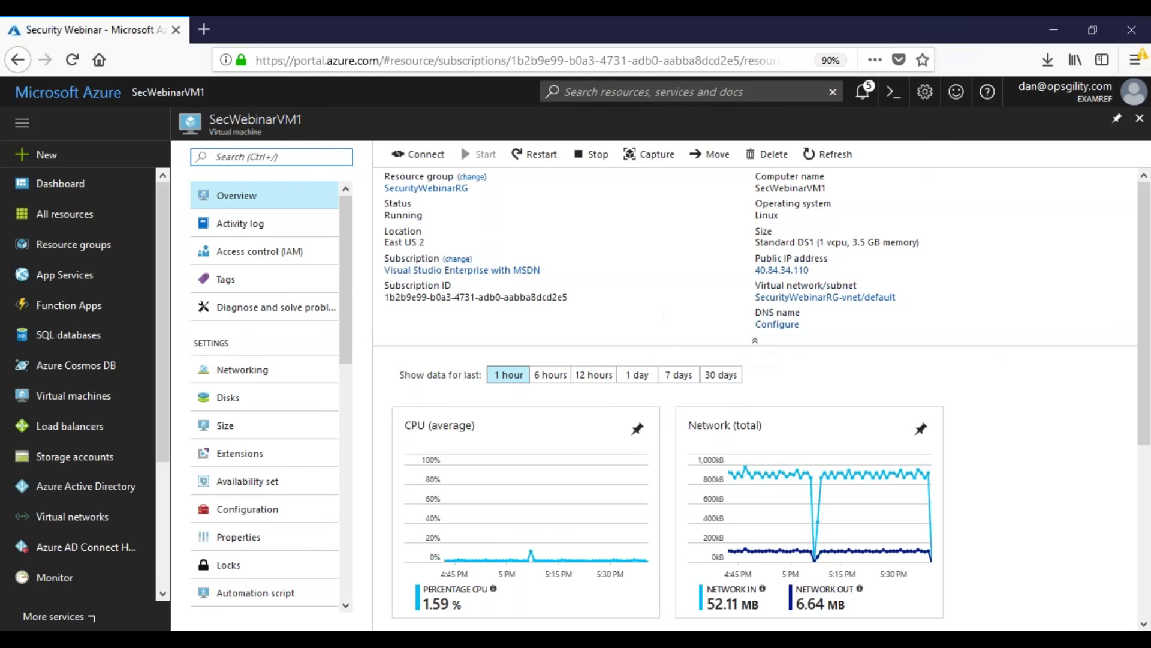
left_click(45, 181)
left_click(42, 156)
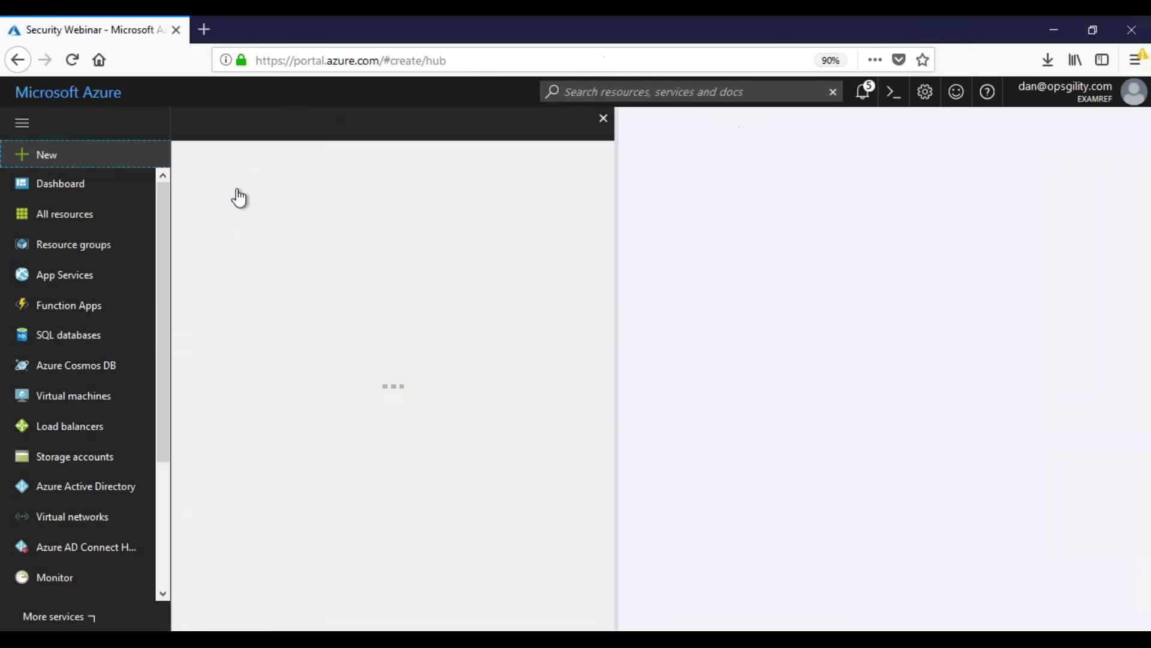
type("netowk")
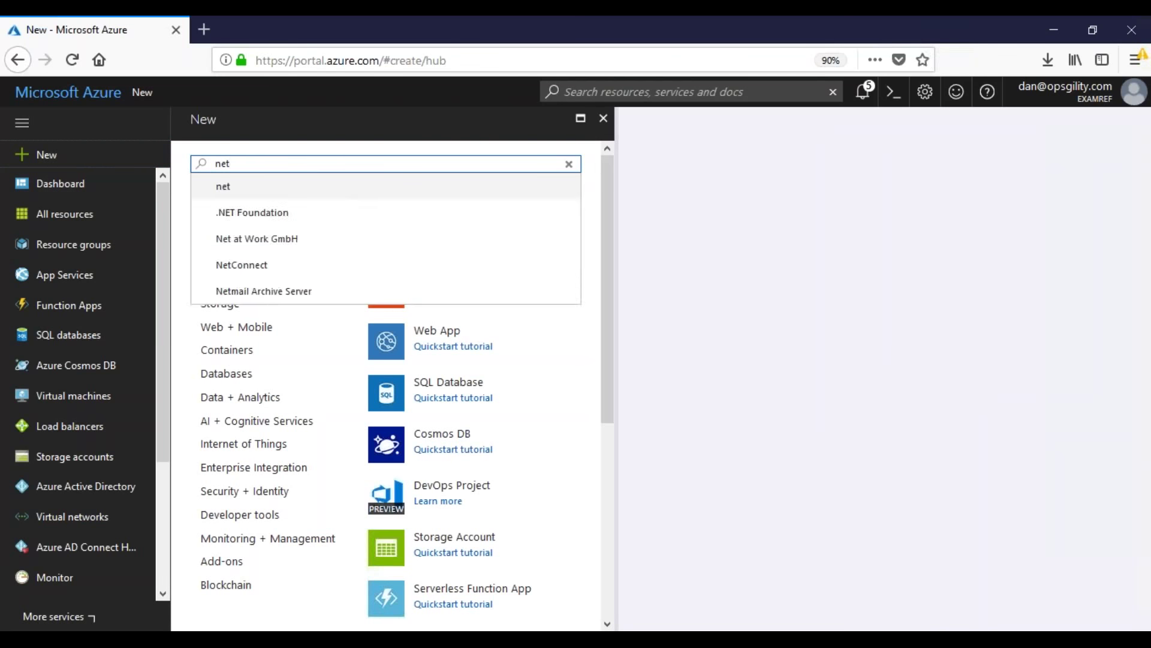
key("BackSpace")
type("work se")
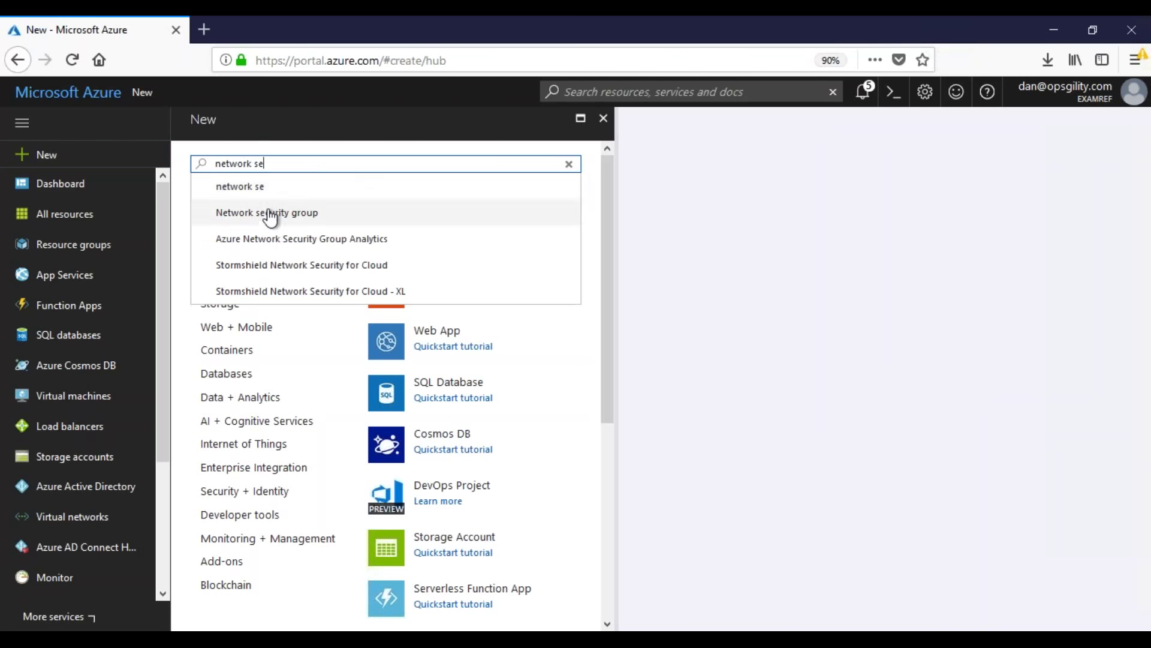
left_click(268, 214)
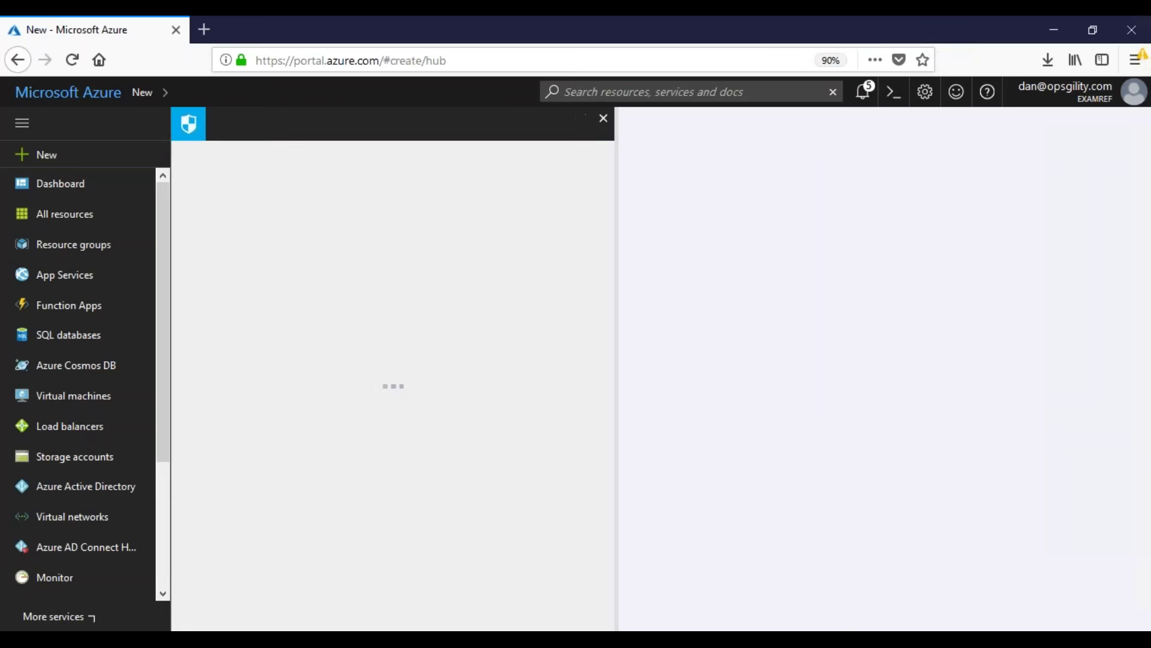
left_click(224, 588)
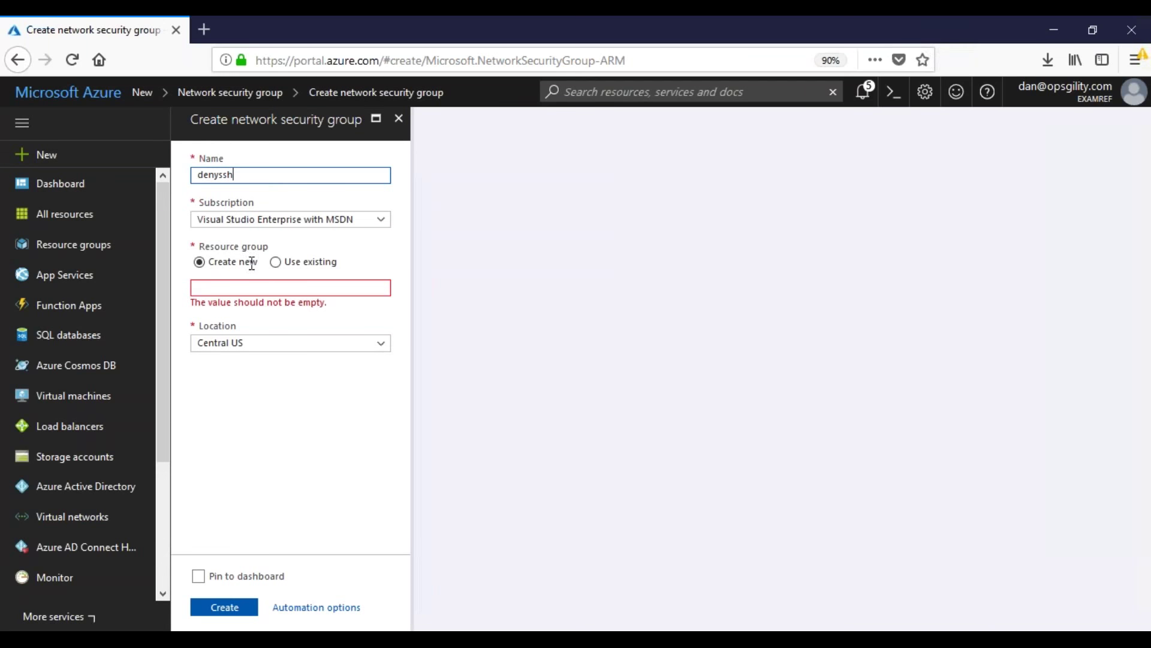
Step: Create denyssh in existing SecurityWebinarRG, location East US 2, pinned to the dashboard
left_click(278, 261)
left_click(384, 287)
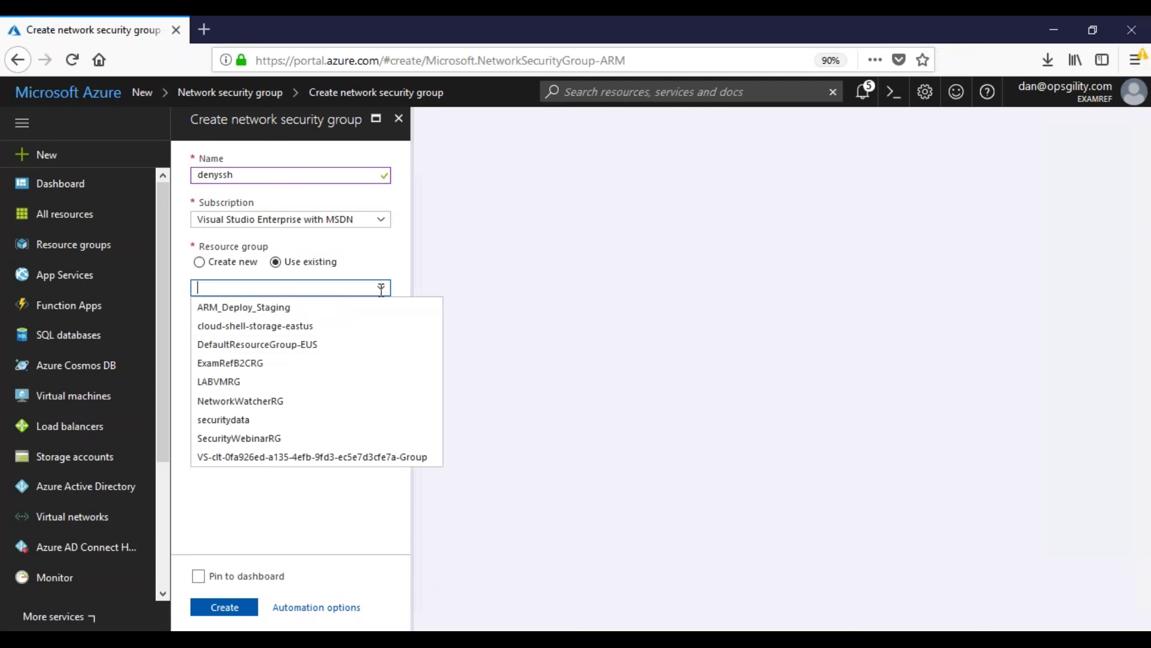
left_click(225, 437)
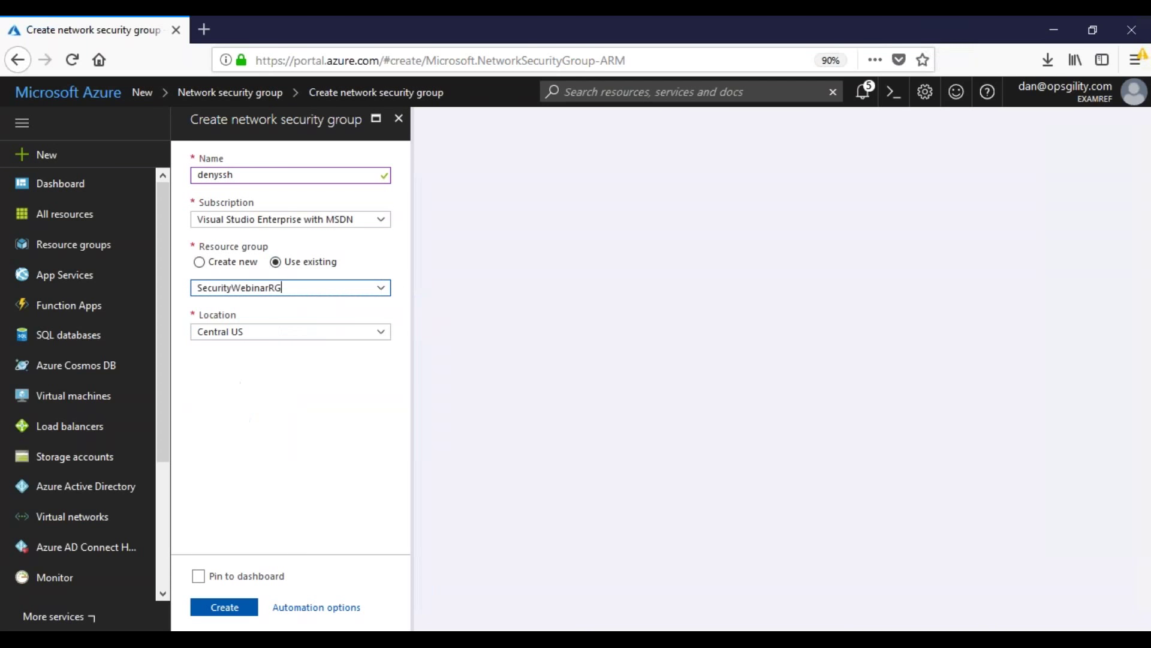
left_click(330, 327)
left_click(293, 410)
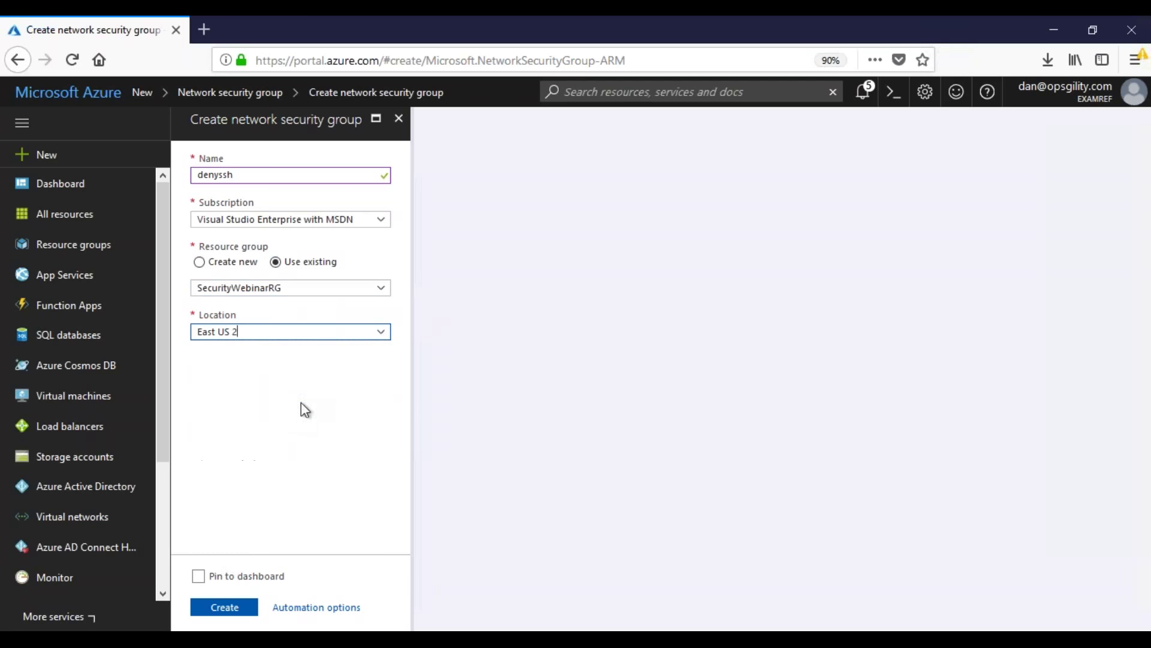
left_click(199, 576)
left_click(217, 608)
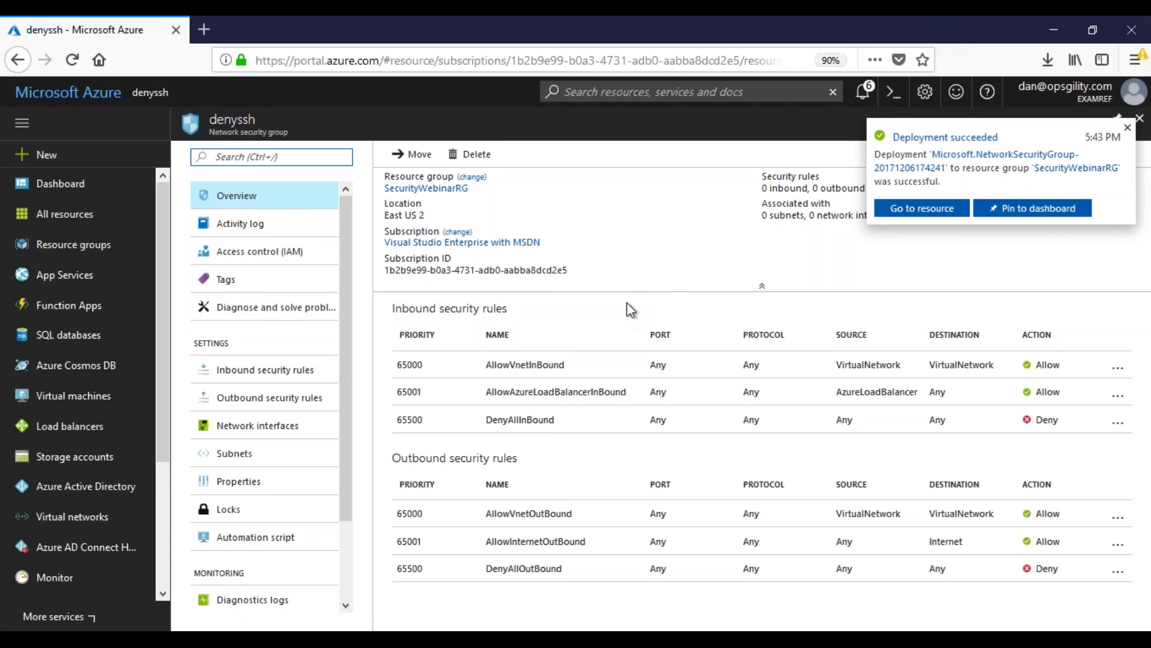
Step: Under denyssh's Subnets, associate the default subnet of SecurityWebinarRG-vnet (10.0.1.0/24)
left_click(267, 369)
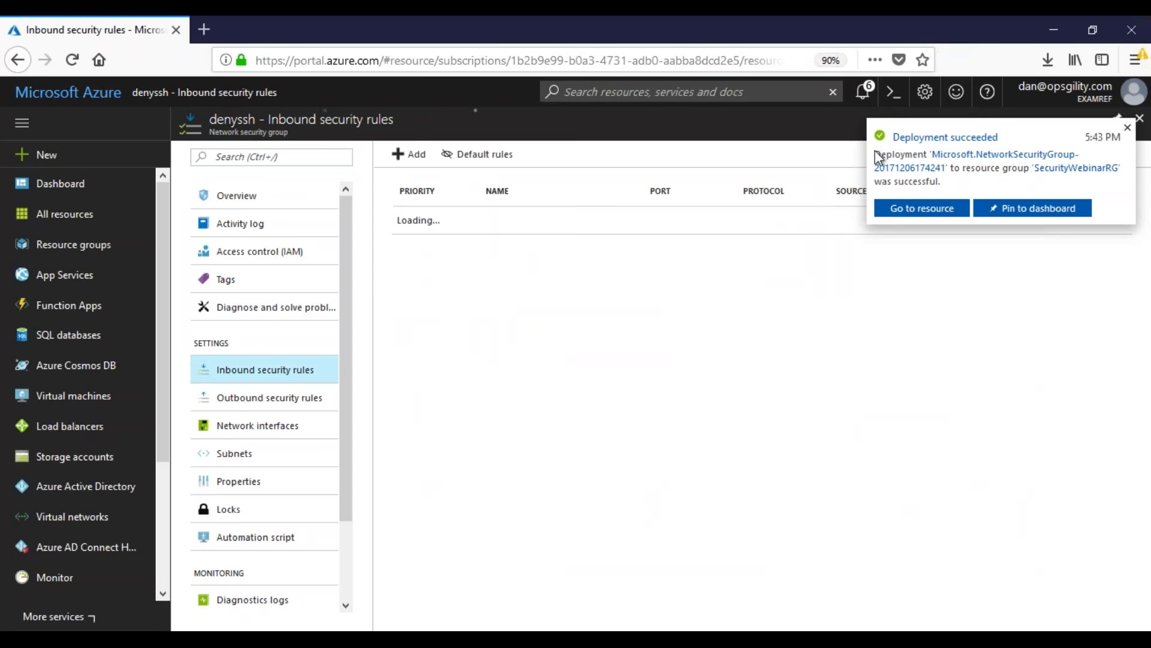
left_click(1127, 127)
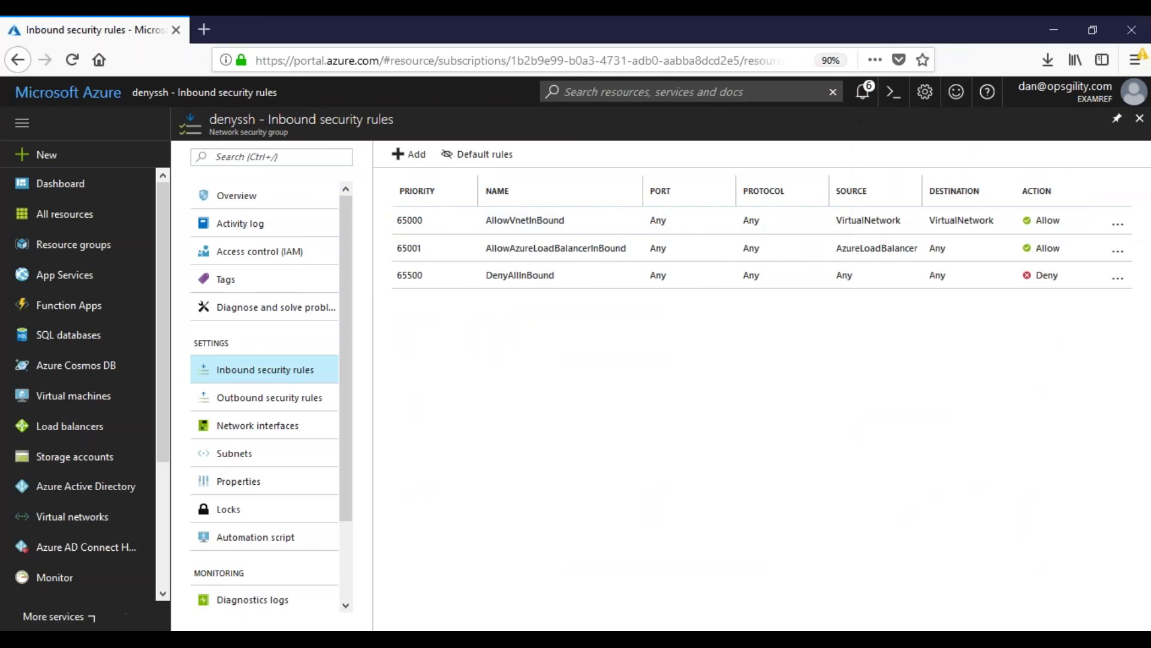
left_click(226, 456)
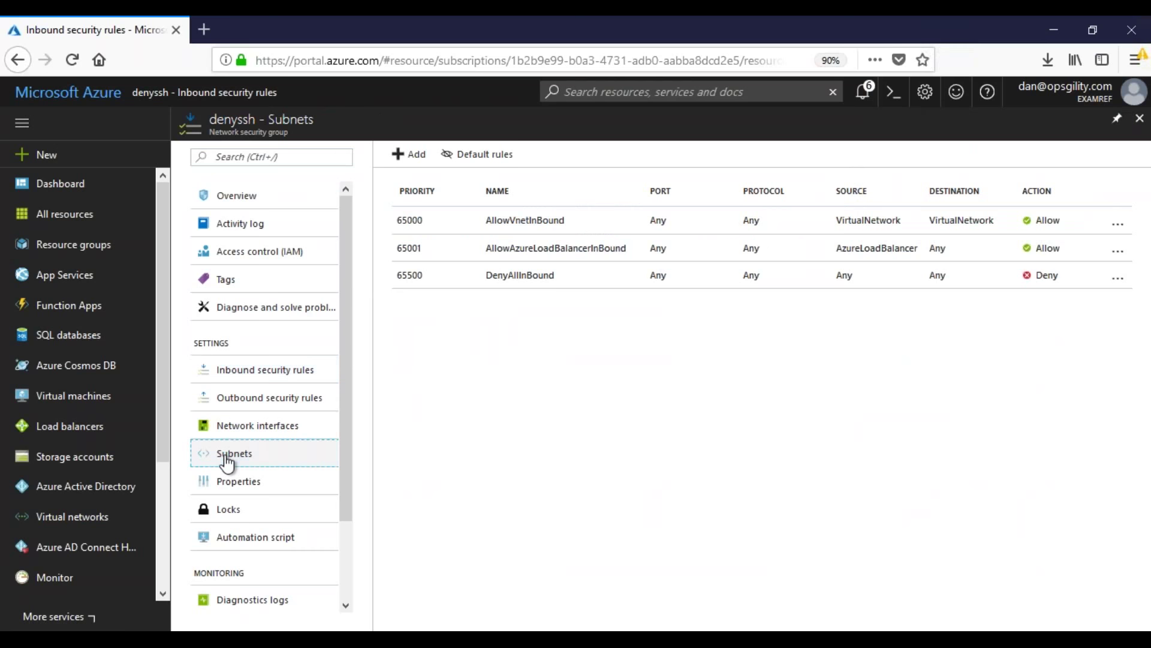
left_click(438, 154)
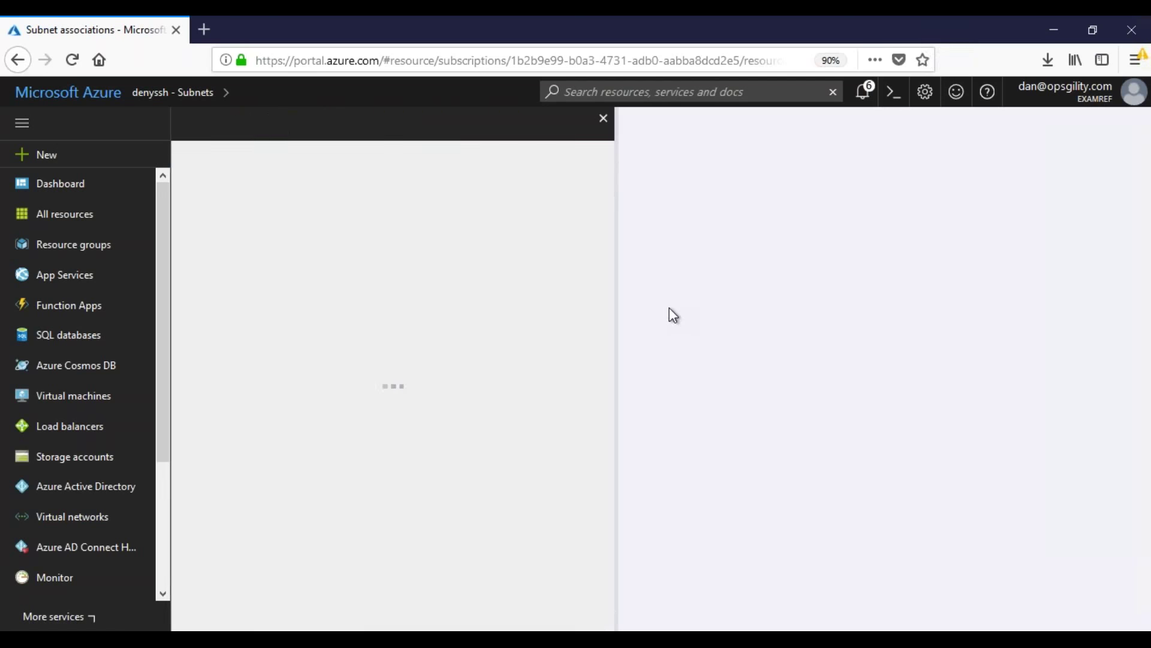
left_click(411, 218)
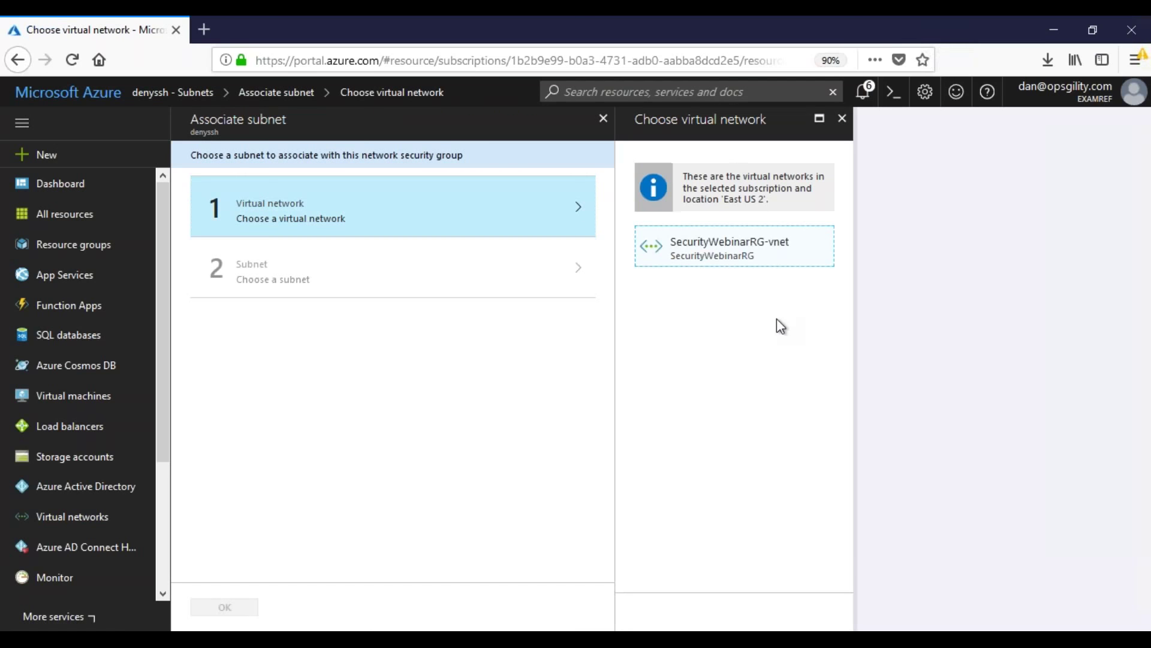
left_click(728, 246)
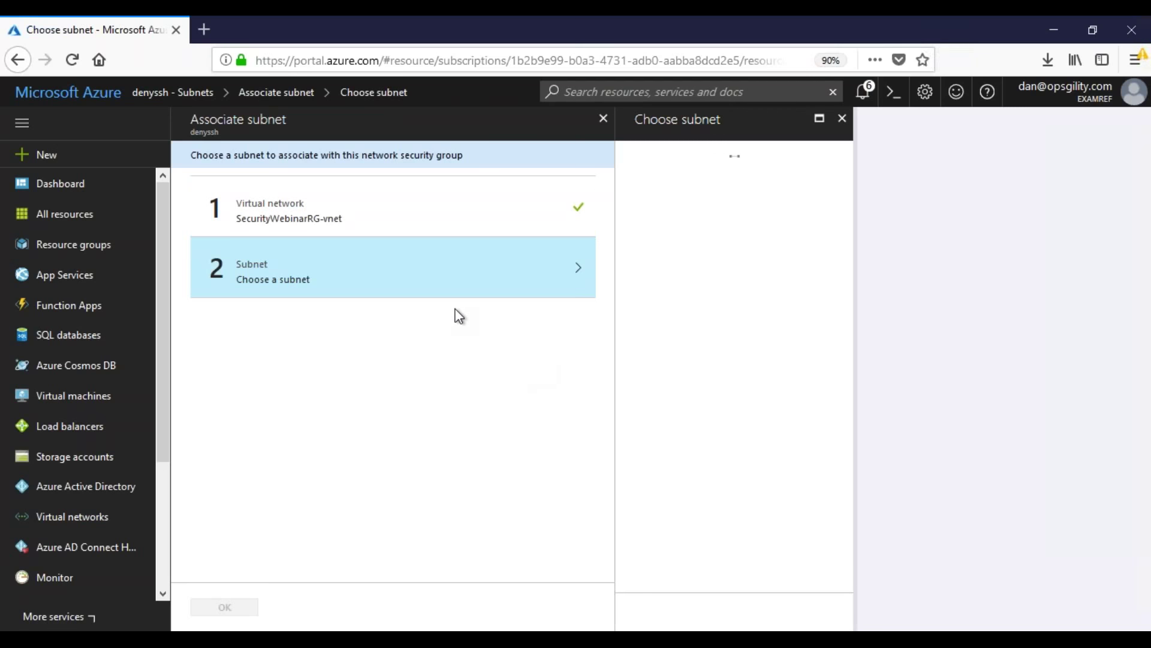
left_click(724, 182)
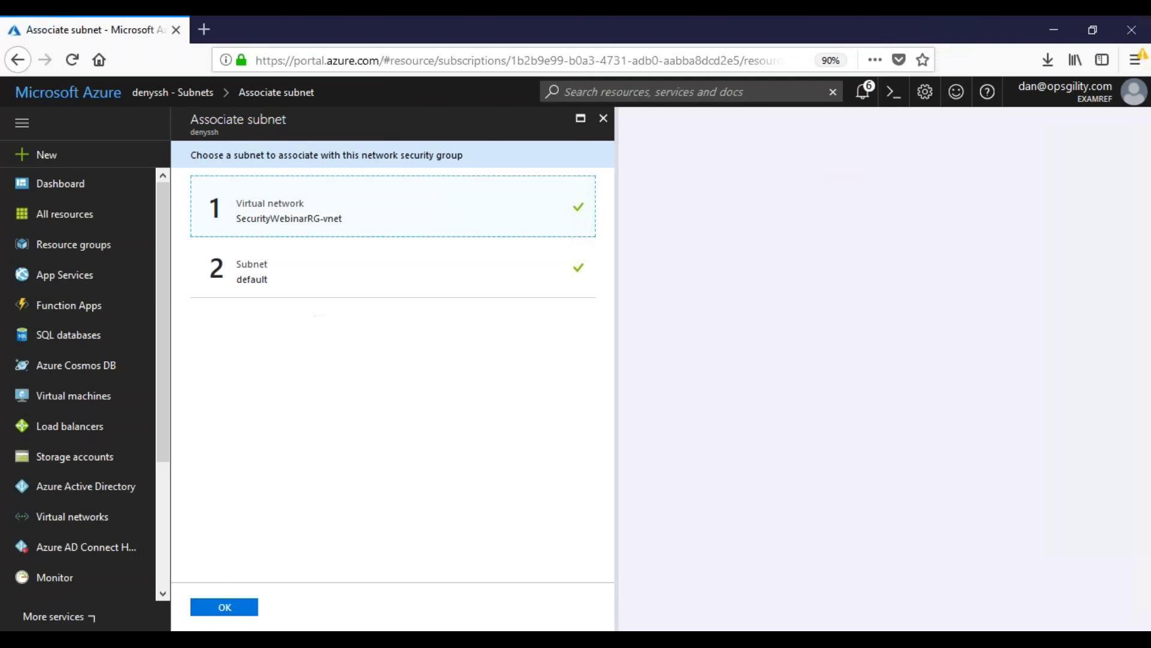
left_click(224, 607)
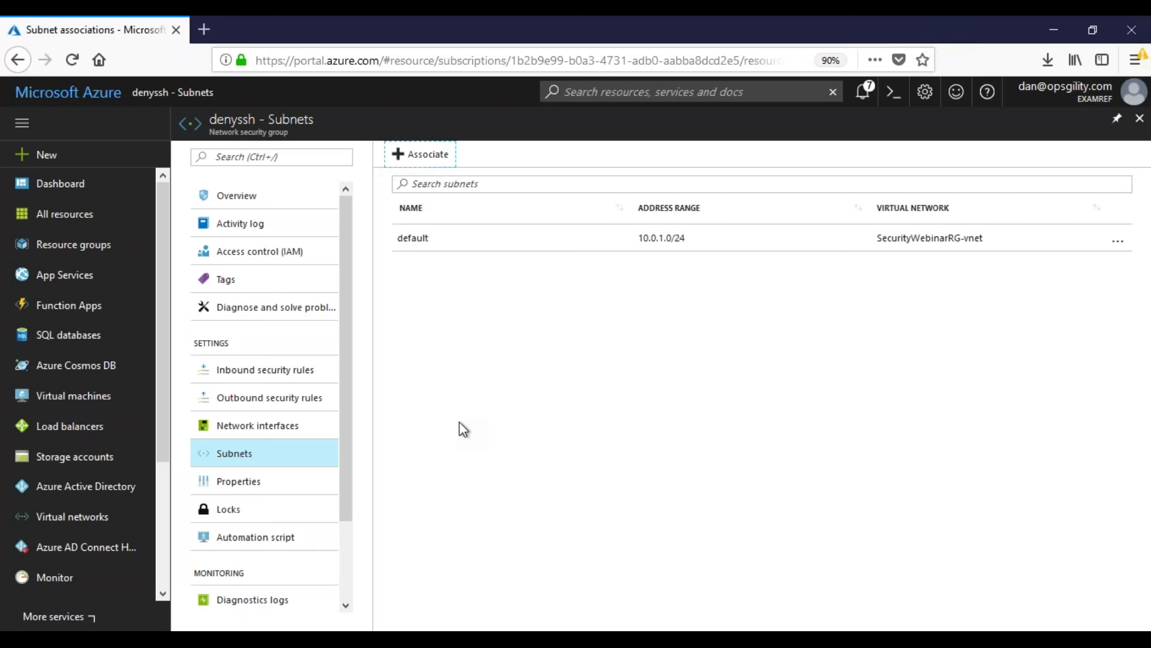
left_click(487, 448)
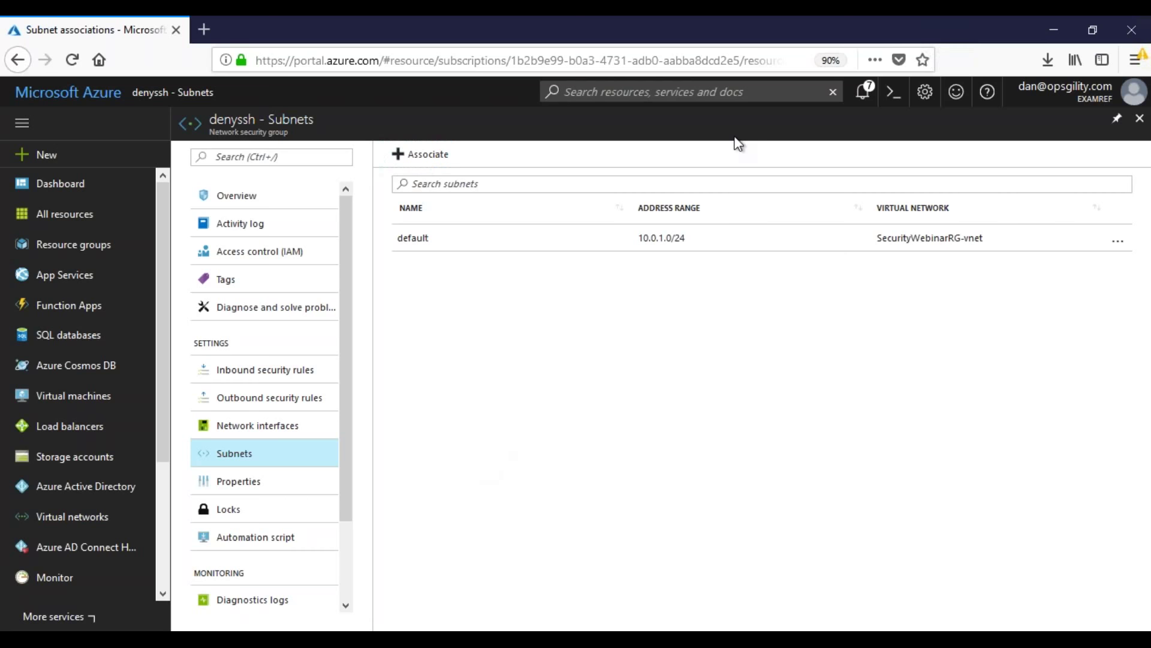
Step: Sign in to the remote machine at 40.84.34.112 using the saved SecWebina RDP shortcut
left_click(1059, 30)
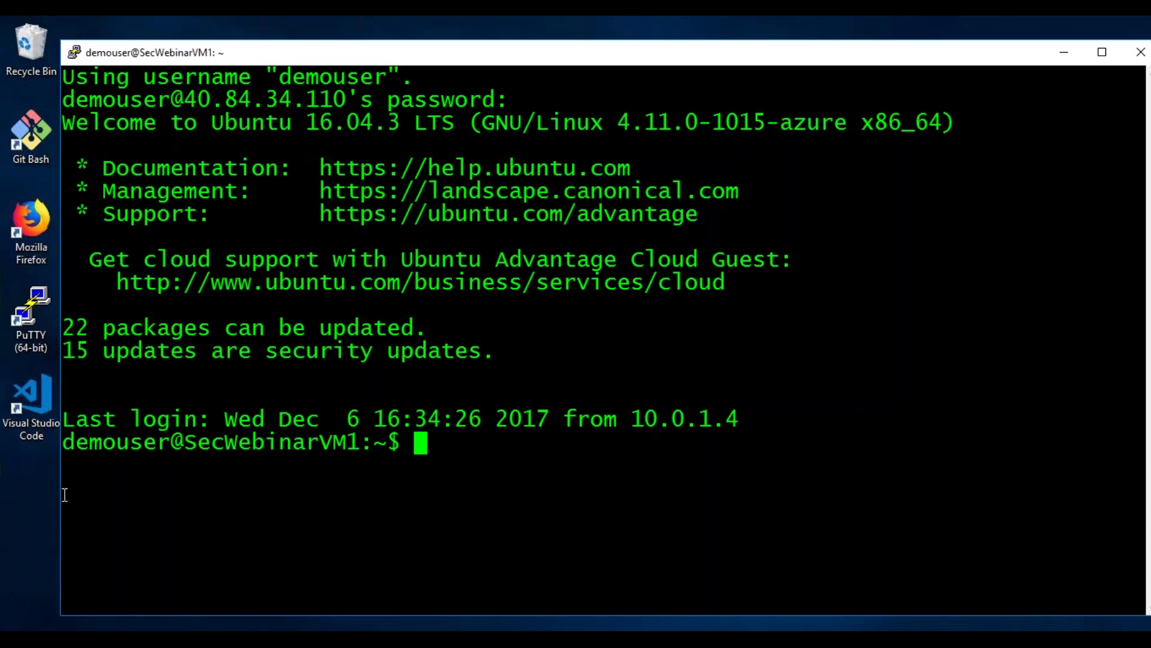
left_click(21, 508)
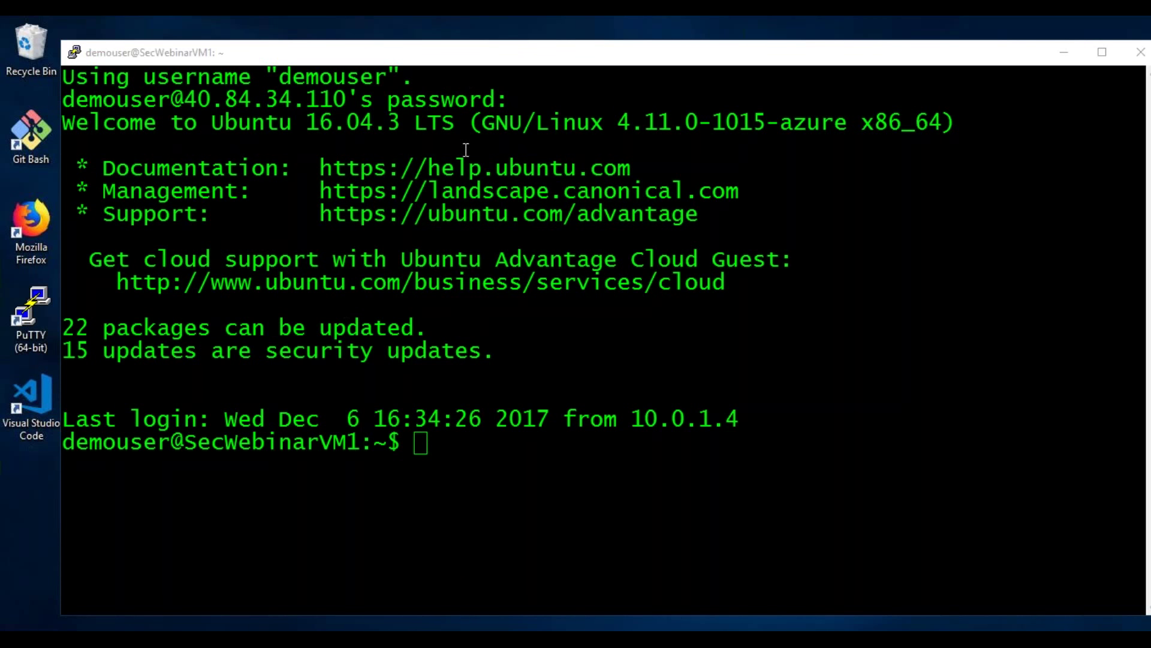
left_click(1068, 54)
double_click(96, 480)
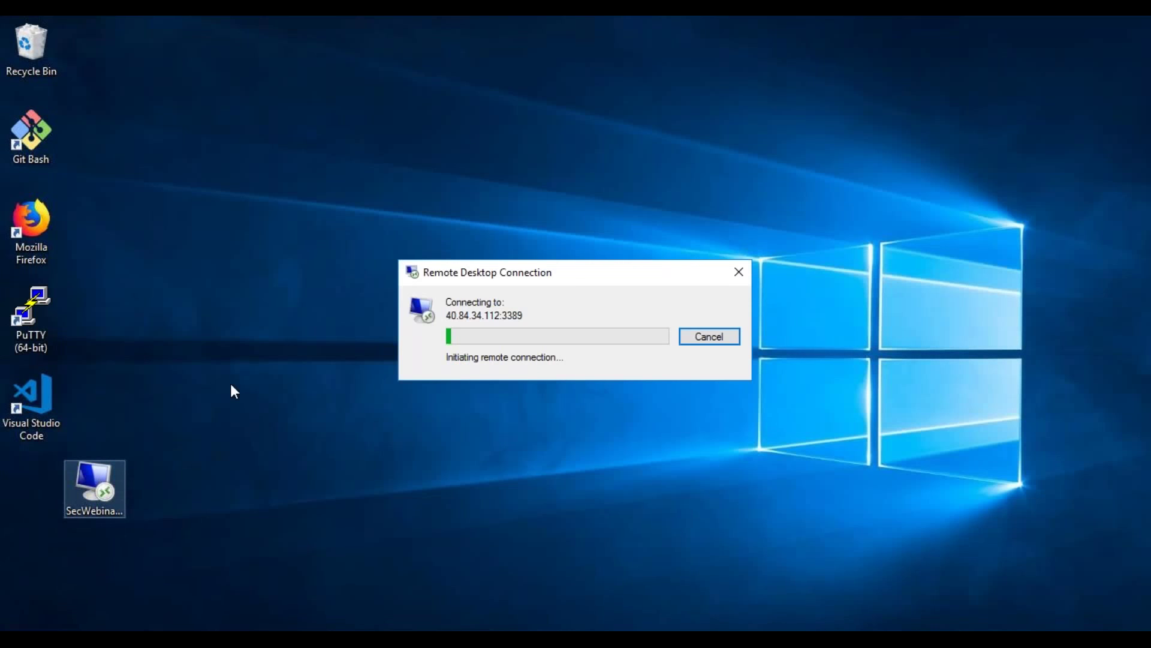
type("••••••••••••••")
key("Return")
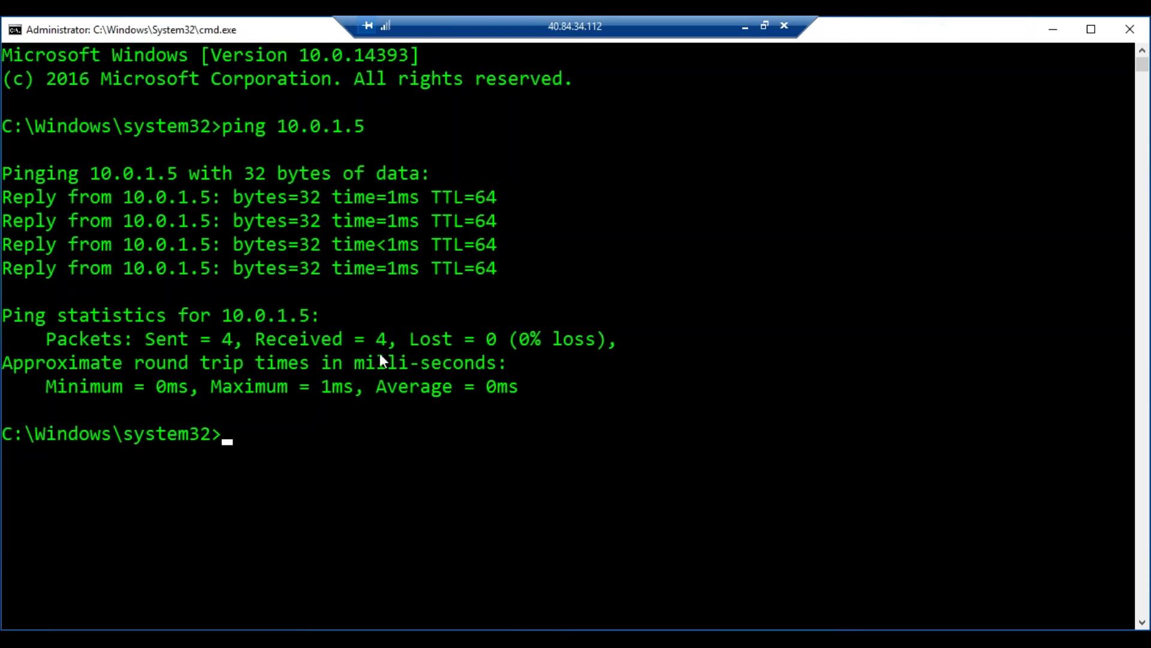
Step: Minimize the remote session and bring back the Azure portal's denyssh Subnets page
left_click(745, 28)
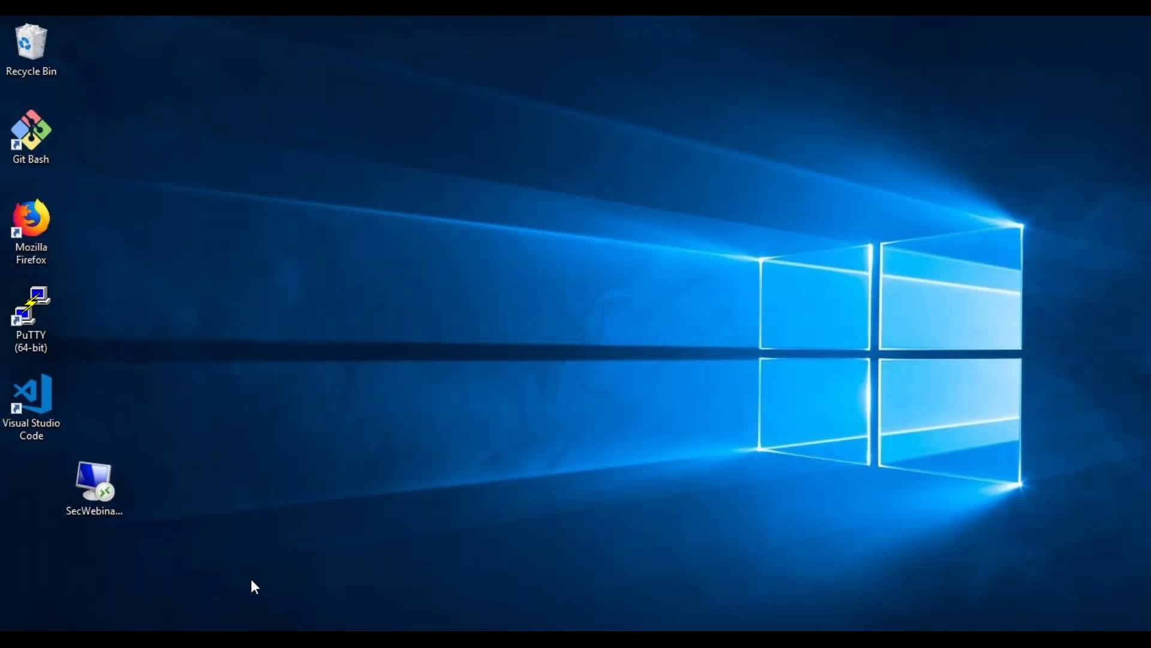
mouse_move(187, 640)
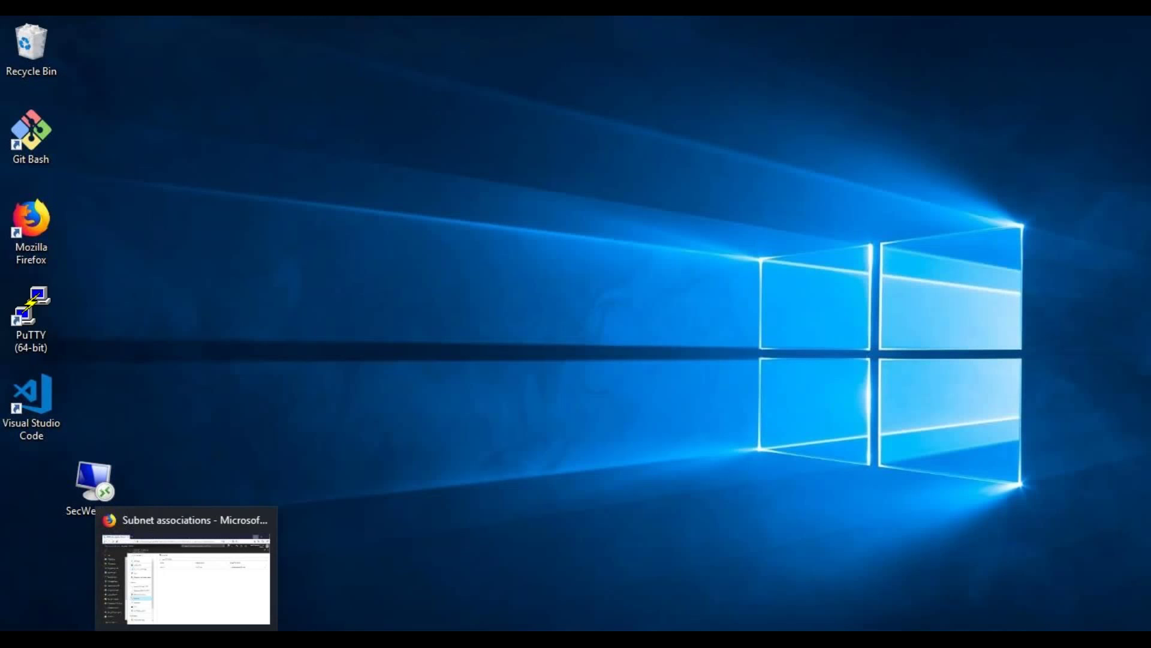
left_click(179, 585)
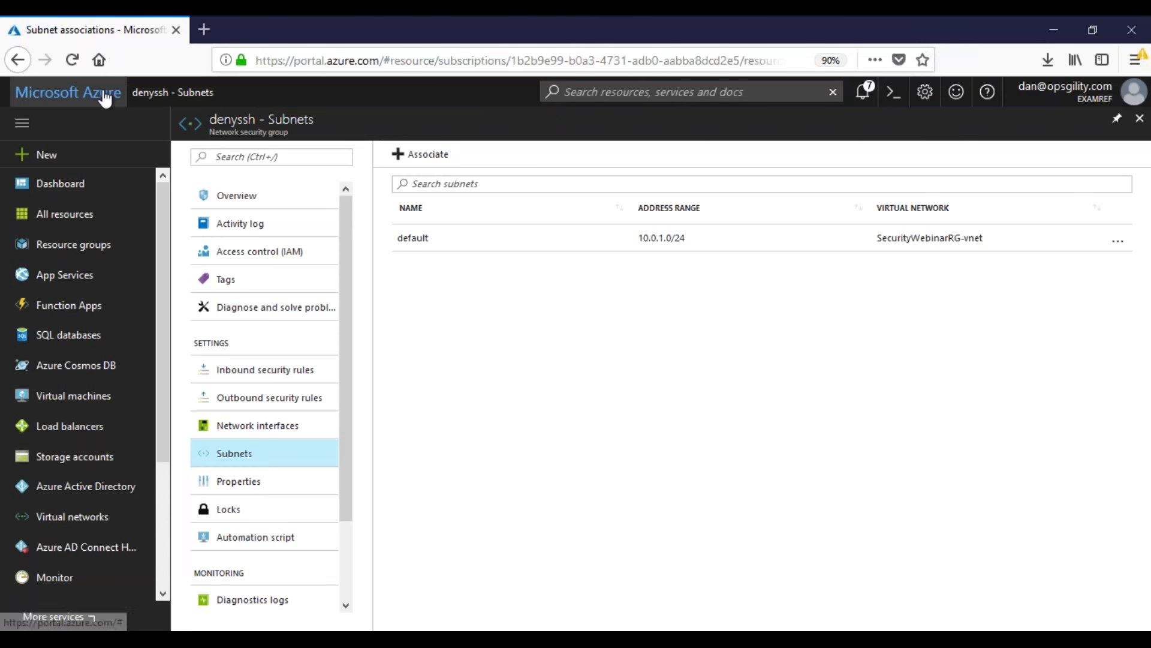
Step: Review SecWebinarVM1's Networking inbound rules now that denyssh covers its subnet
left_click(106, 94)
left_click(257, 217)
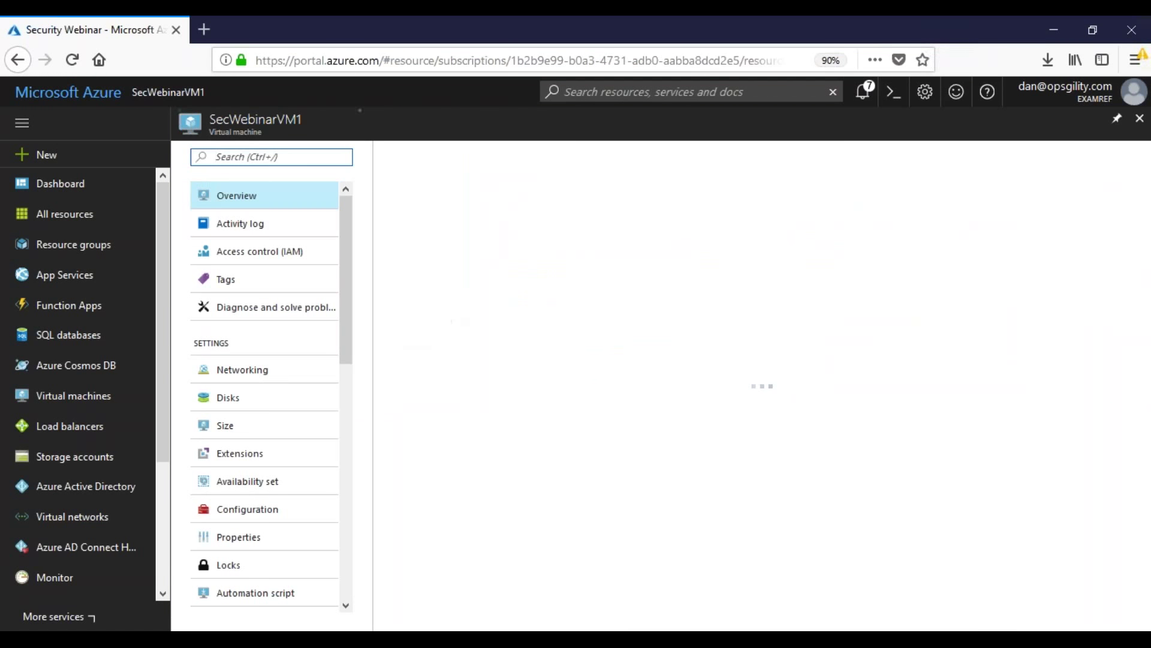
left_click(313, 368)
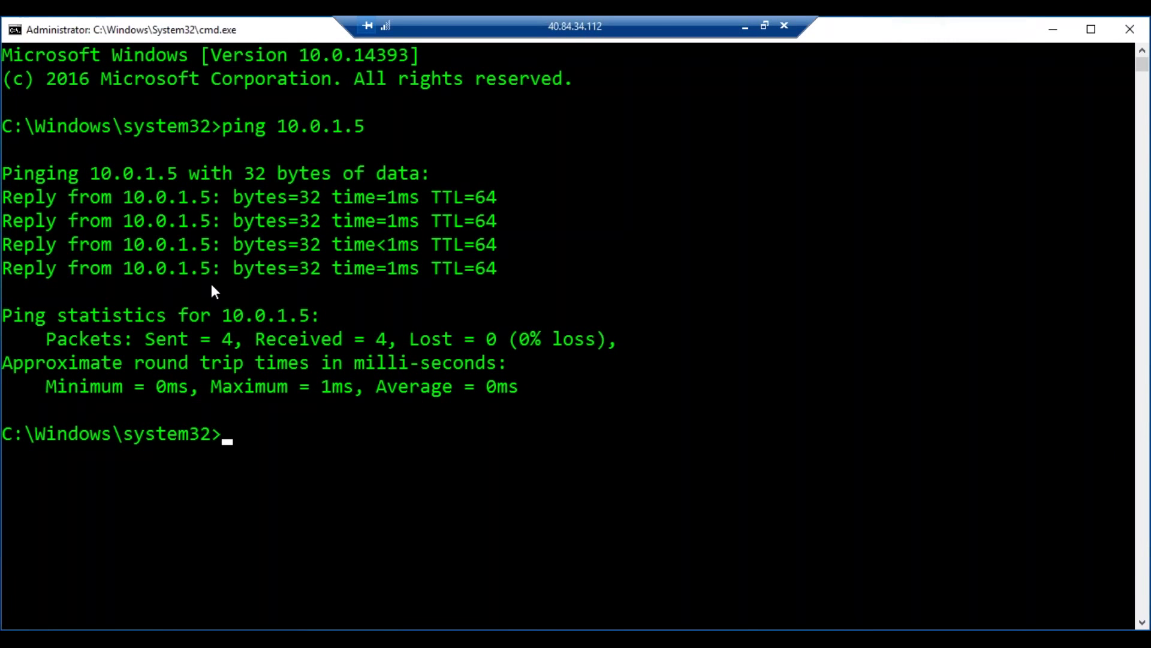
Step: Return to the Security Webinar dashboard and close the existing PuTTY SSH session
left_click(744, 24)
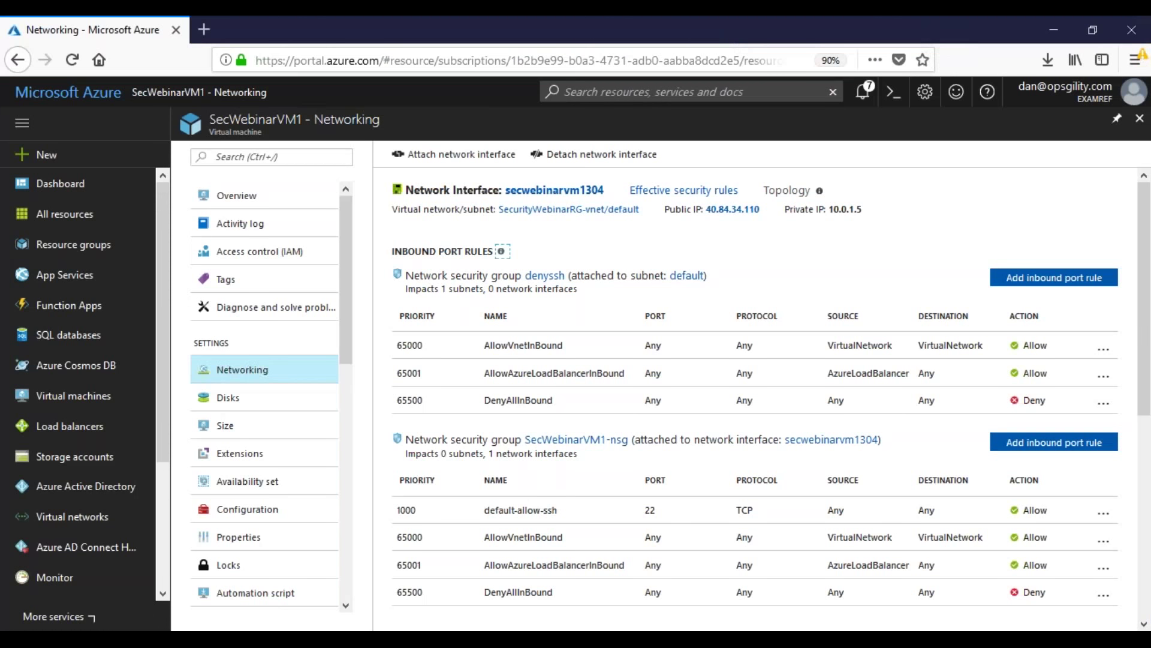
left_click(53, 183)
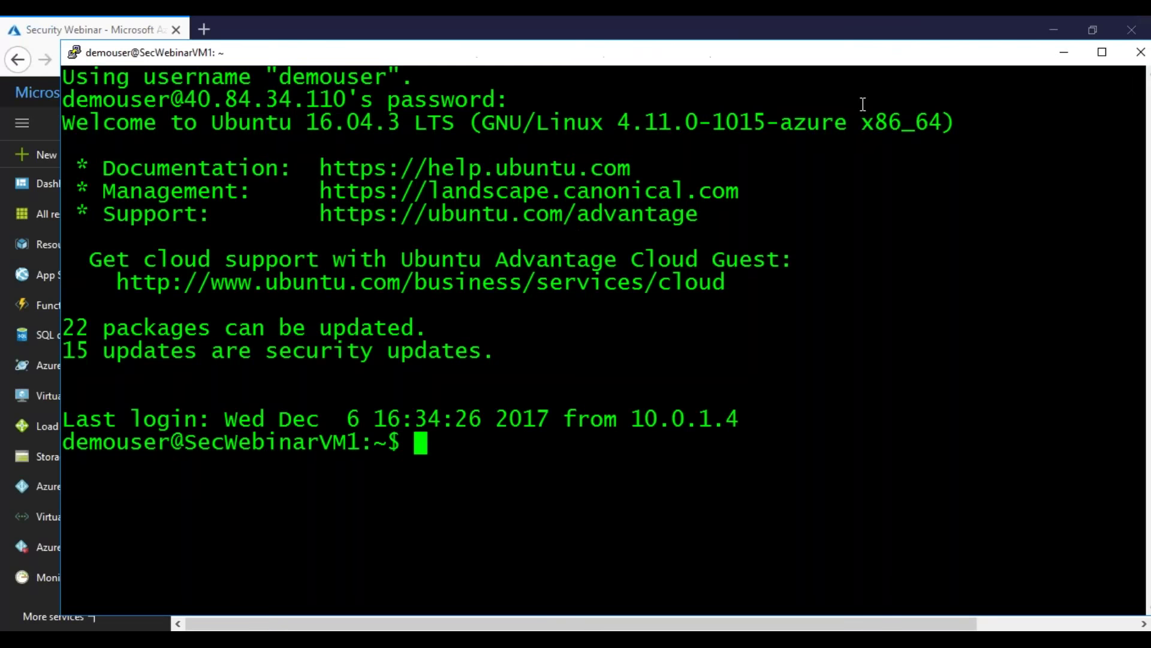
left_click(1141, 52)
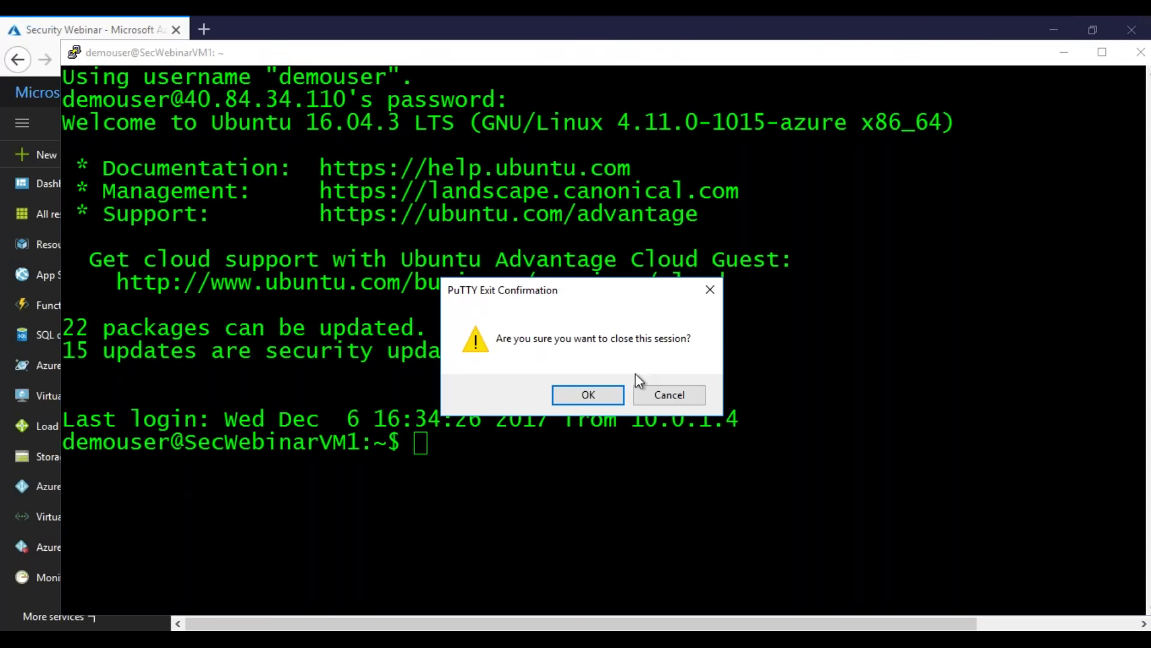
left_click(610, 390)
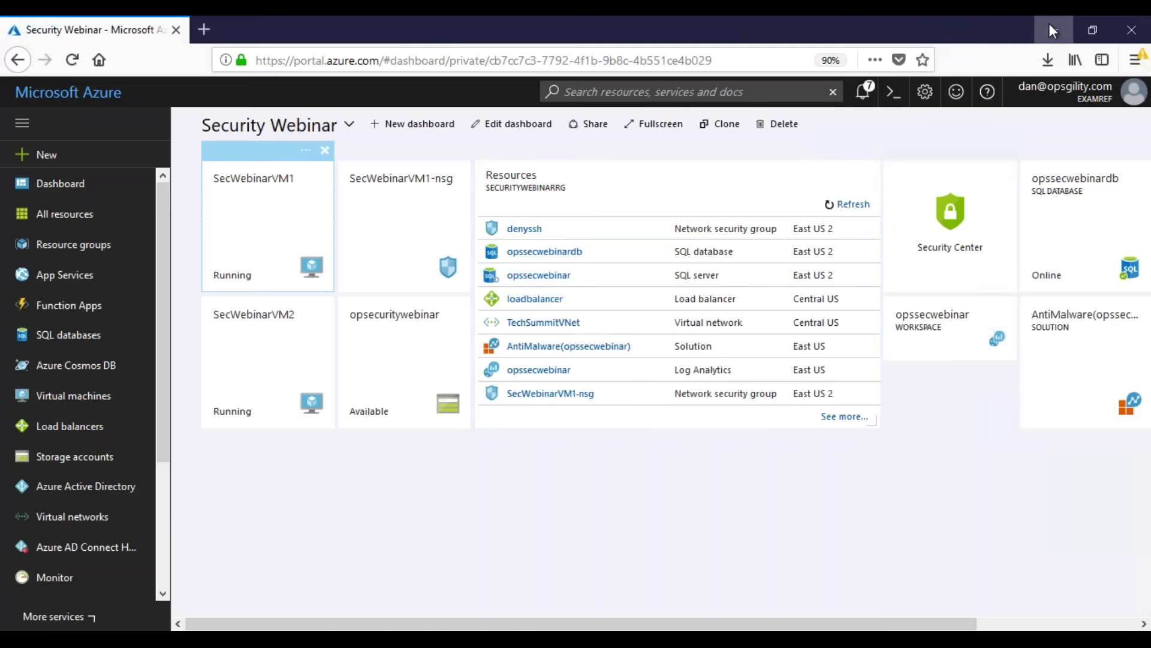
Step: Try SSH to SecWebinarVM1's public IP 40.84.34.110 and confirm no login prompt appears
left_click(1054, 30)
double_click(35, 313)
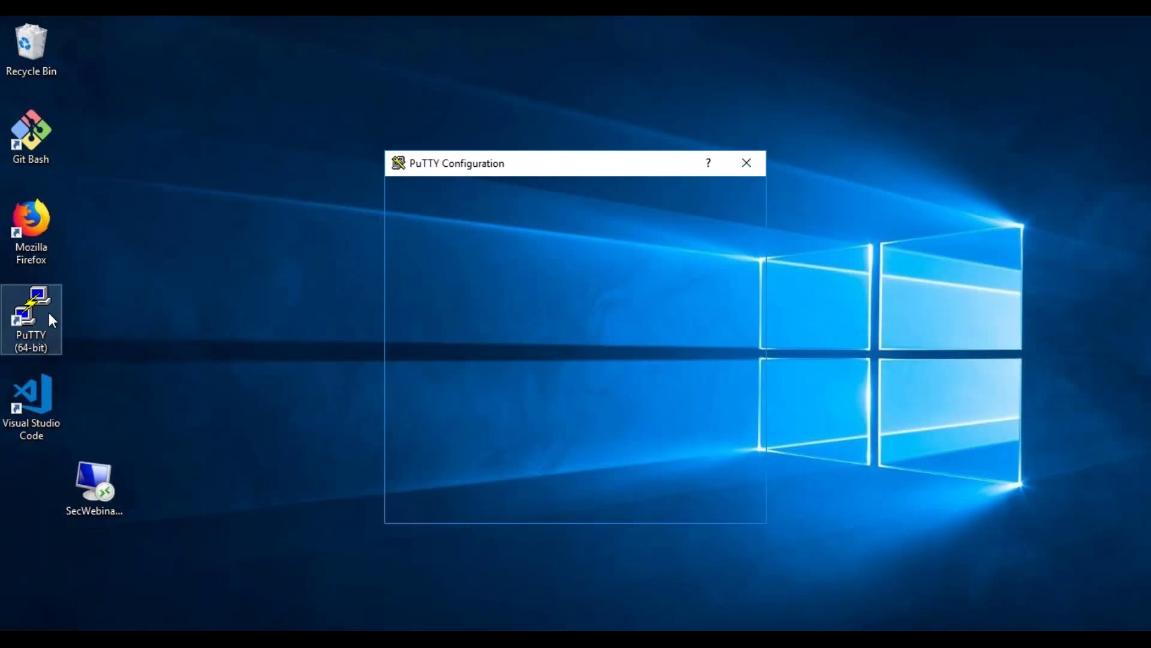
left_click(567, 367)
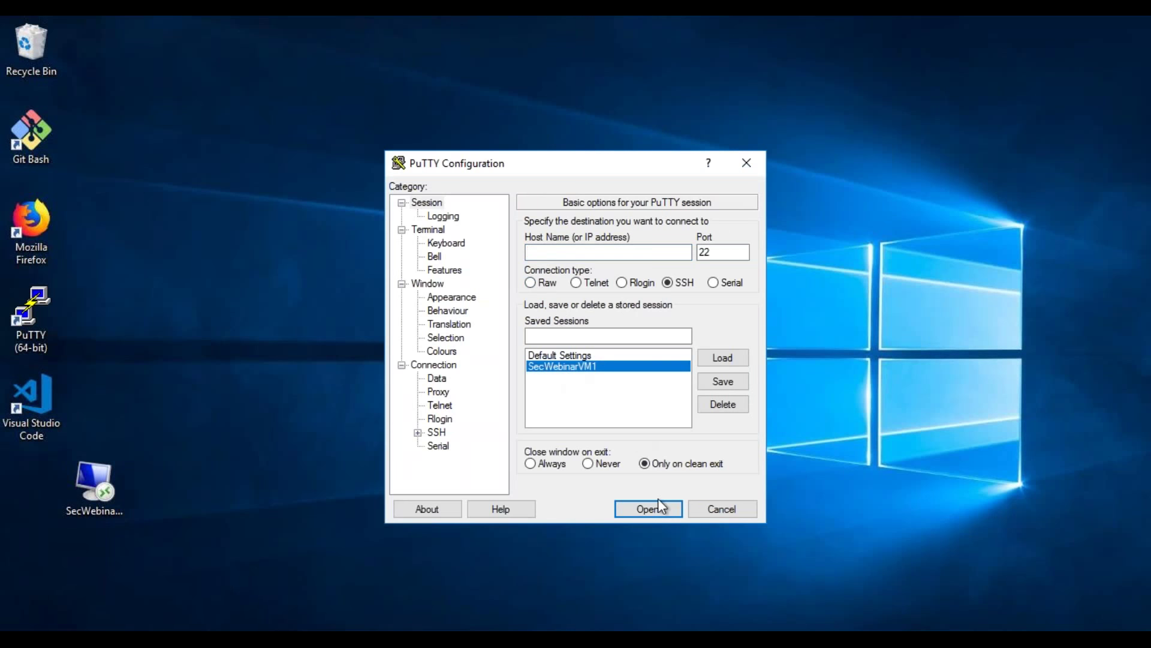
left_click(648, 509)
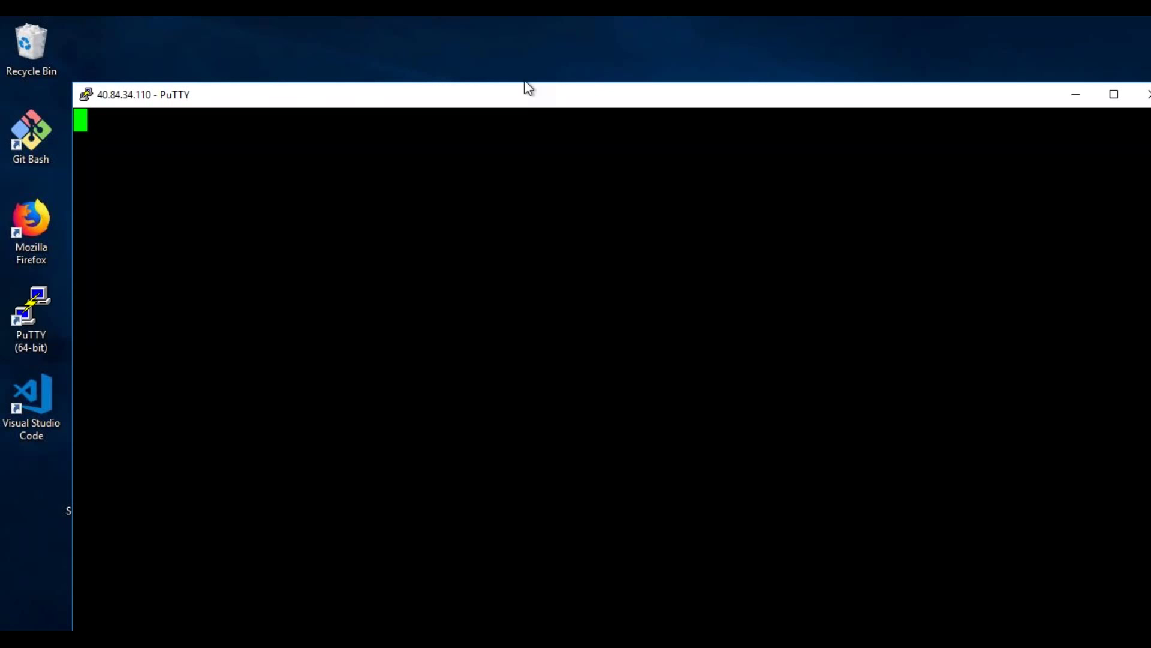
left_click_drag(527, 90, 523, 73)
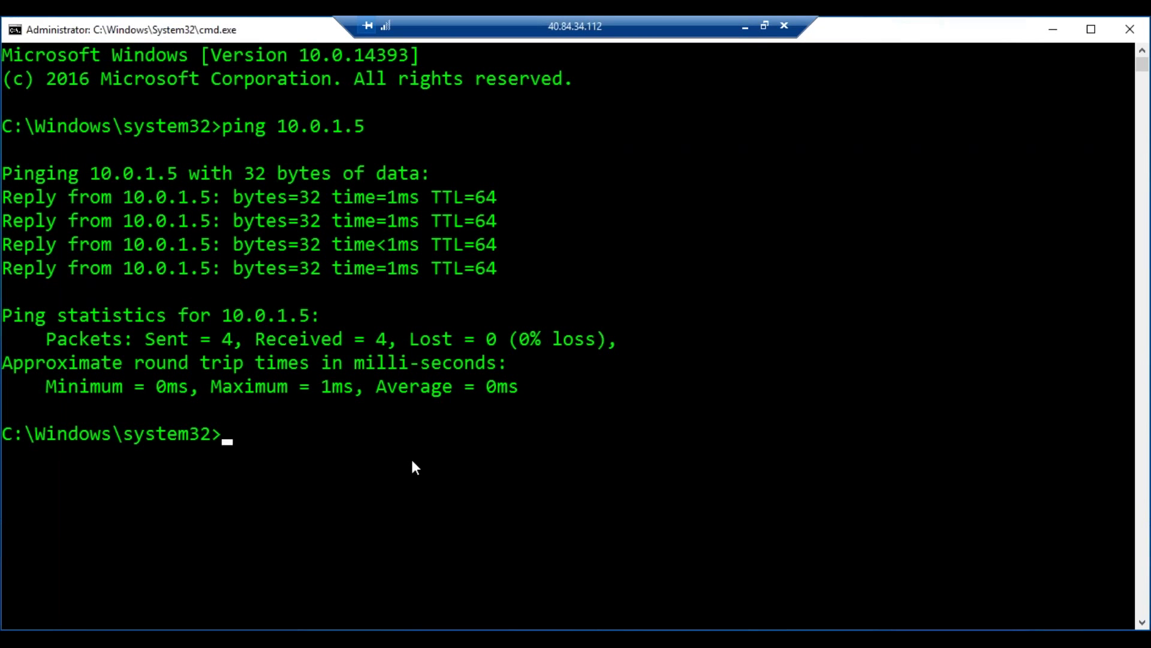
left_click(401, 467)
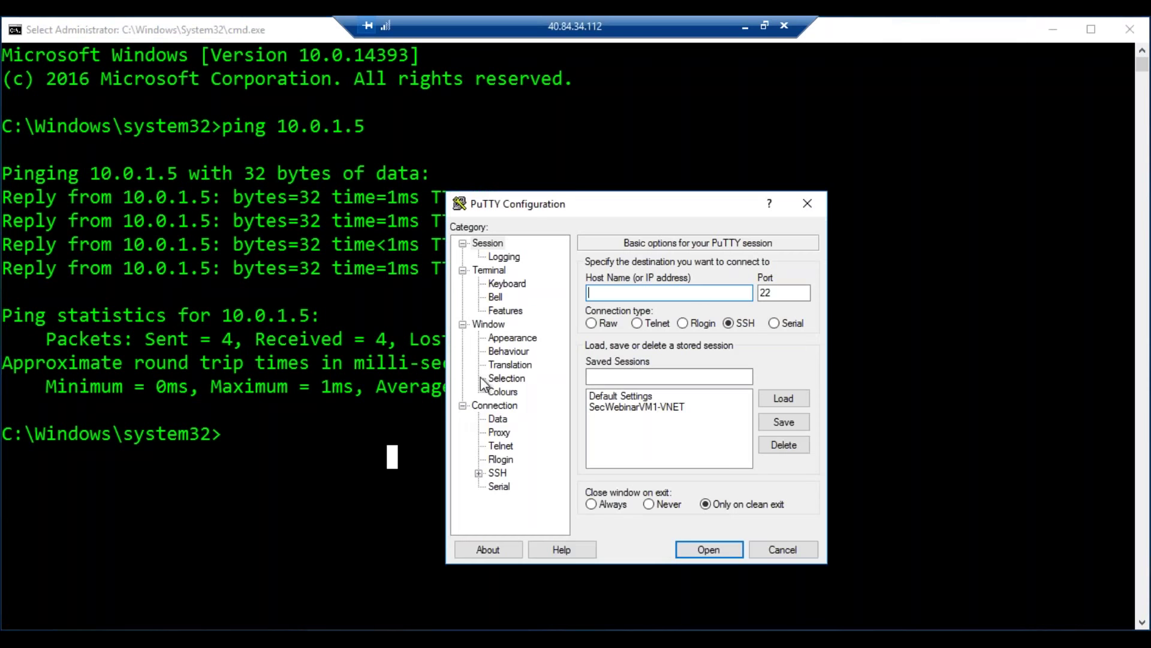
Step: From the remote desktop, SSH to 10.0.1.5 via SecWebinarVM1-VNET and reach the password prompt
left_click(629, 407)
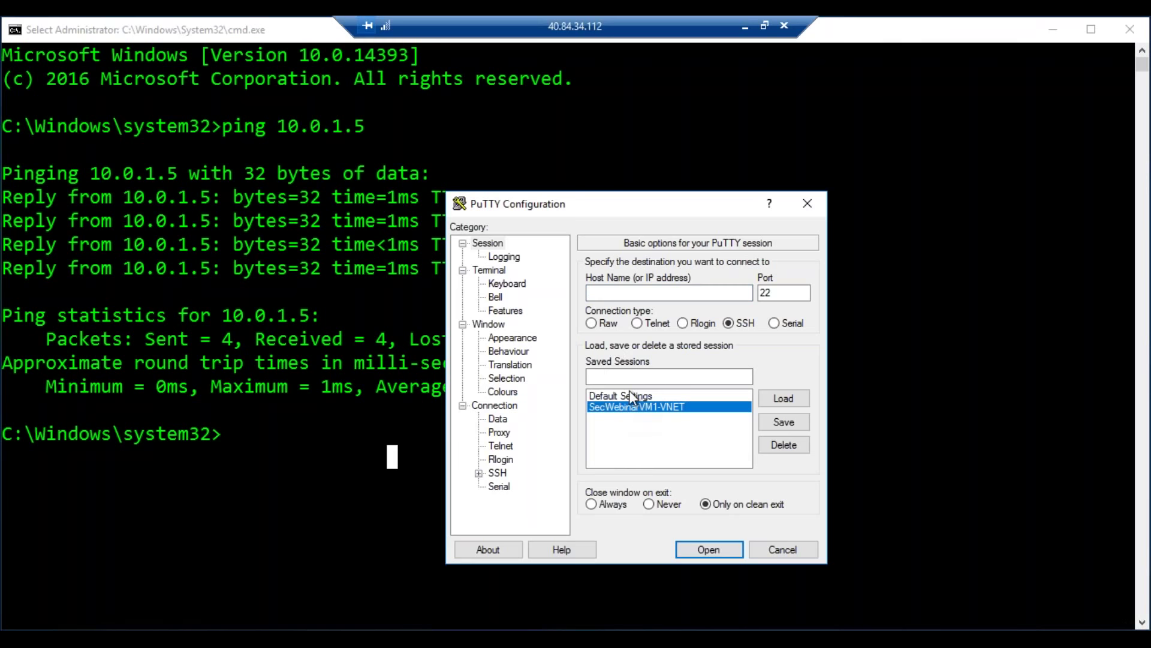
left_click(635, 292)
type("10.0.1.5")
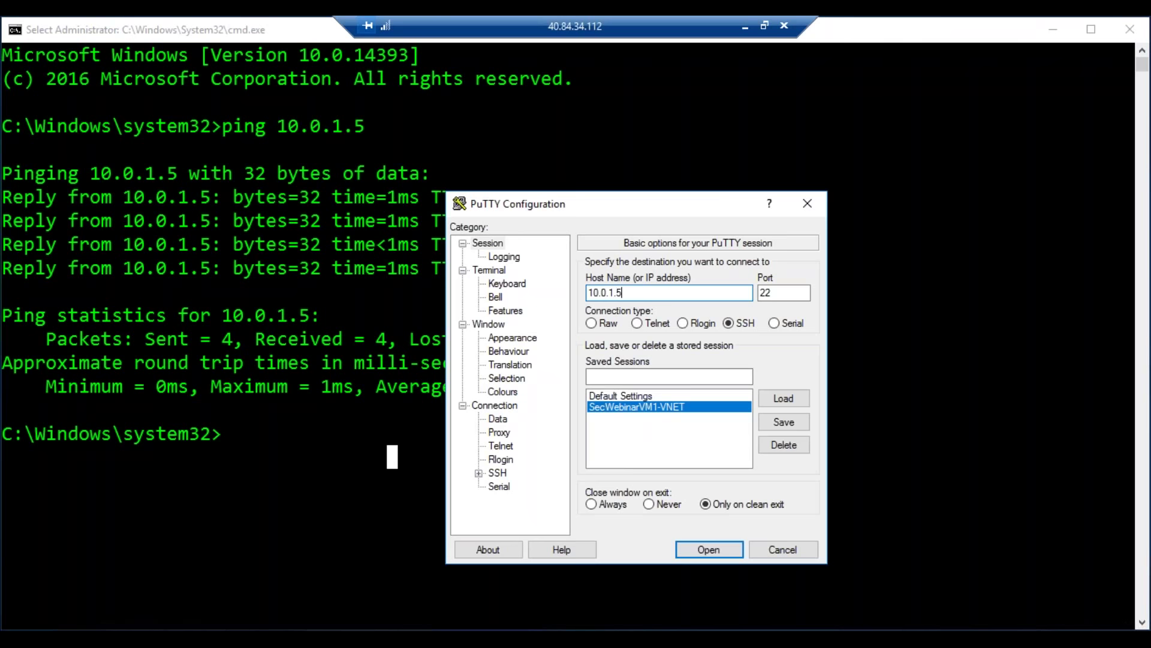
left_click(712, 546)
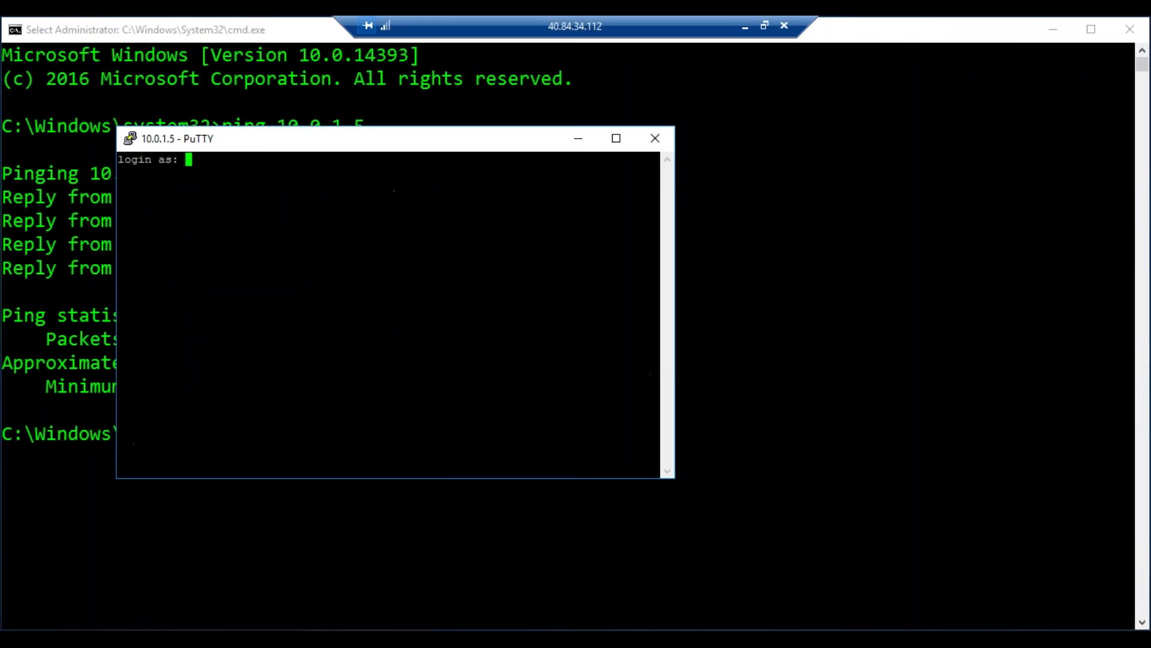
type("demouser")
key("Return")
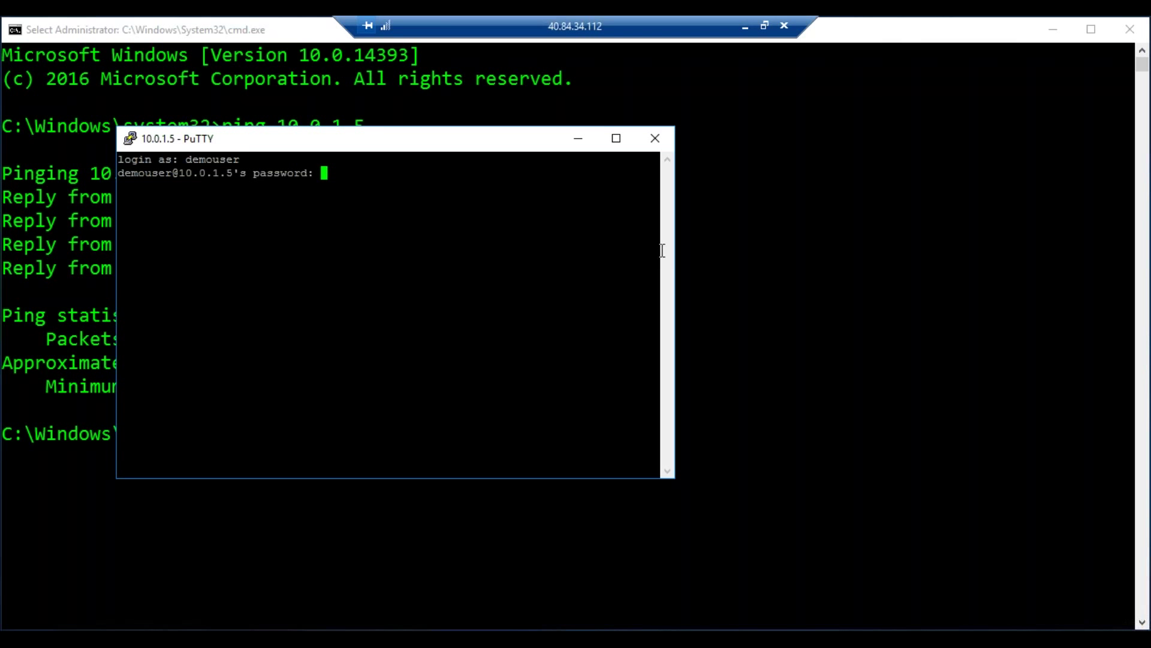
left_click(753, 293)
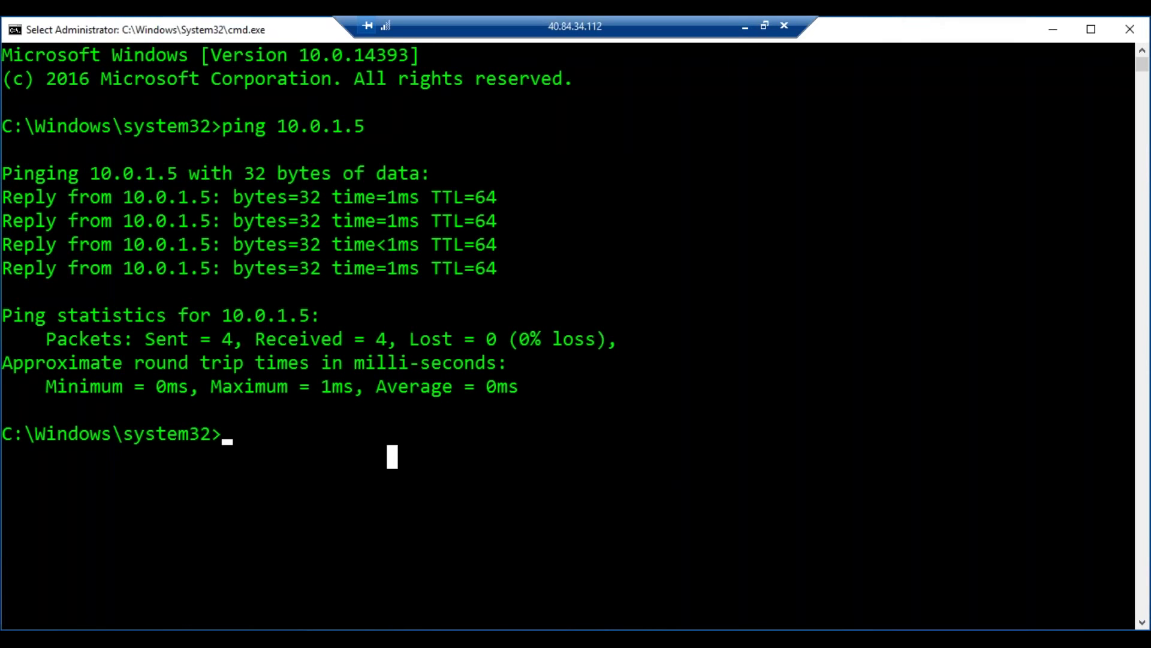